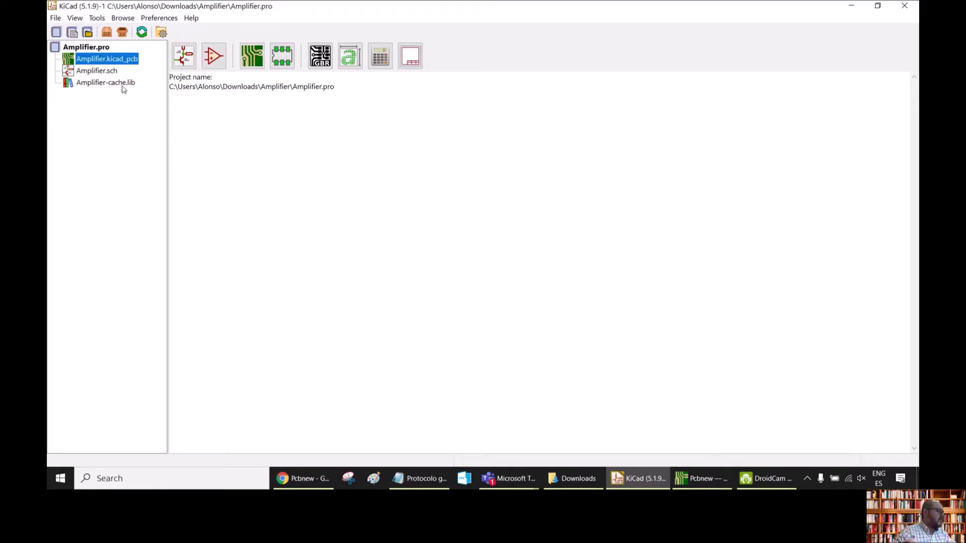
# Open the Amplifier.sch schematic and examine the amplifier circuit up close.
pyautogui.doubleClick(101, 70)
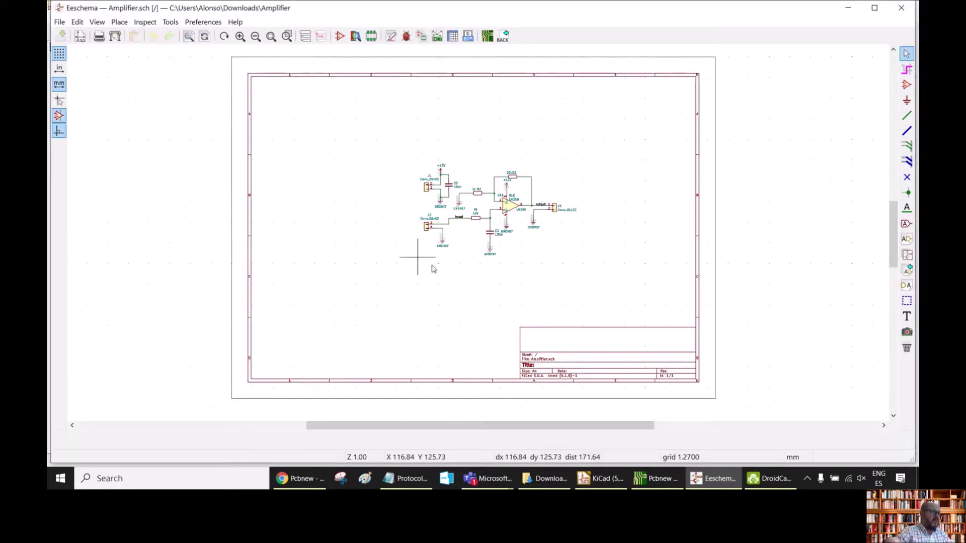
pyautogui.click(287, 35)
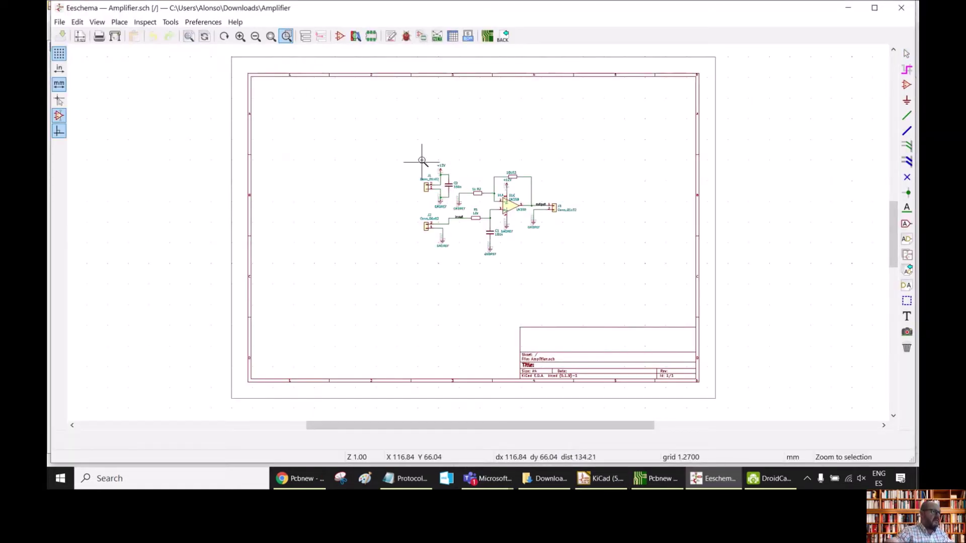
pyautogui.moveTo(413, 152); pyautogui.dragTo(582, 270)
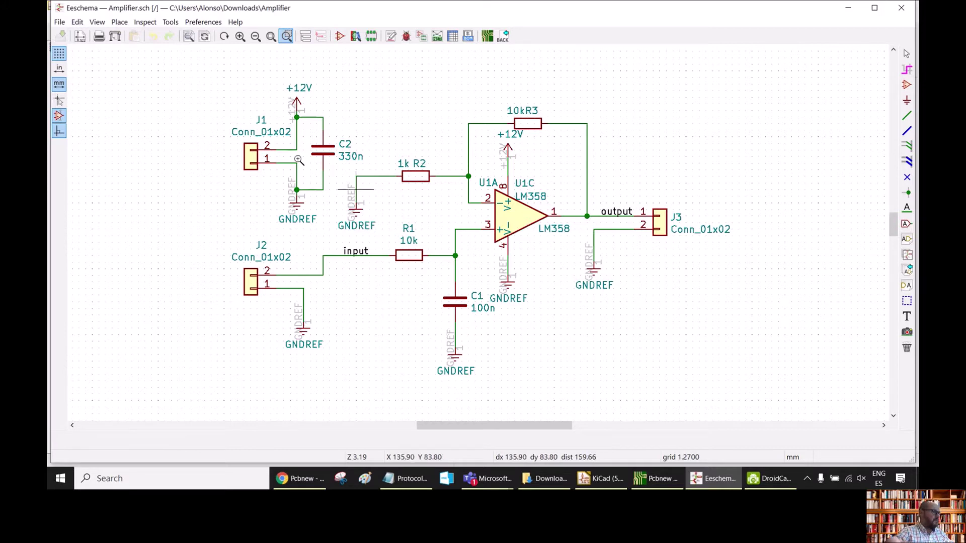
# Return to the KiCad project window and open the Amplifier.kicad_pcb board layout.
pyautogui.click(600, 478)
pyautogui.click(99, 63)
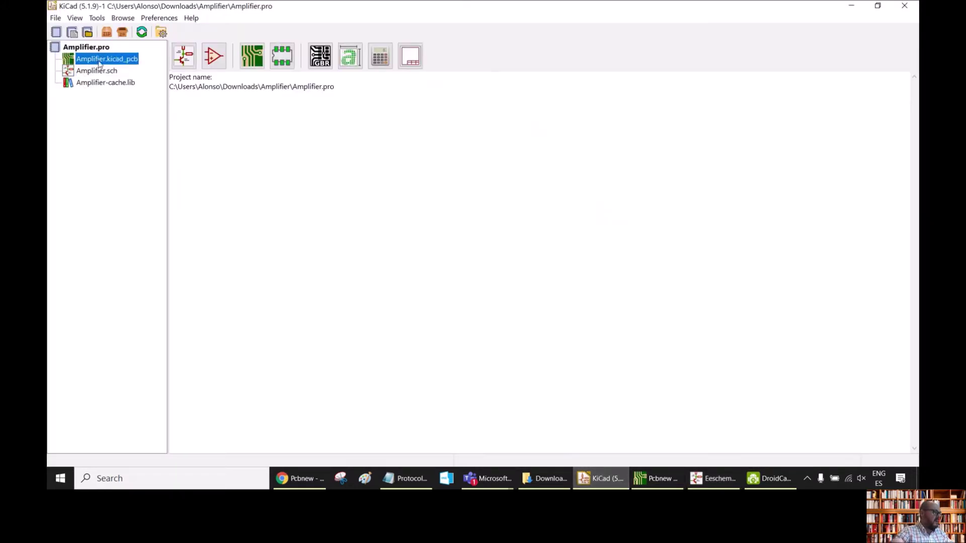
pyautogui.doubleClick(100, 63)
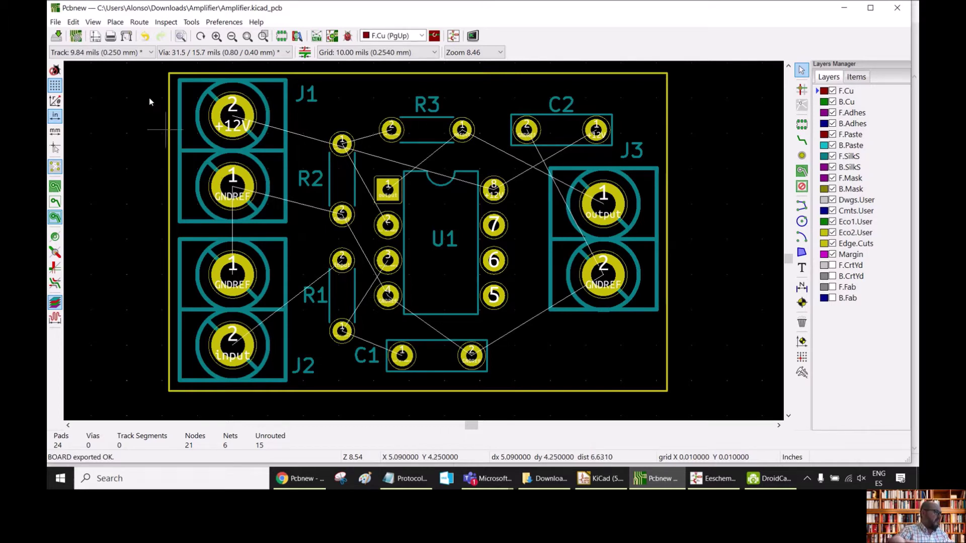
# Export the board as the Specctra DSN file Amplifier.dsn in the Amplifier folder, replacing the existing file.
pyautogui.click(55, 22)
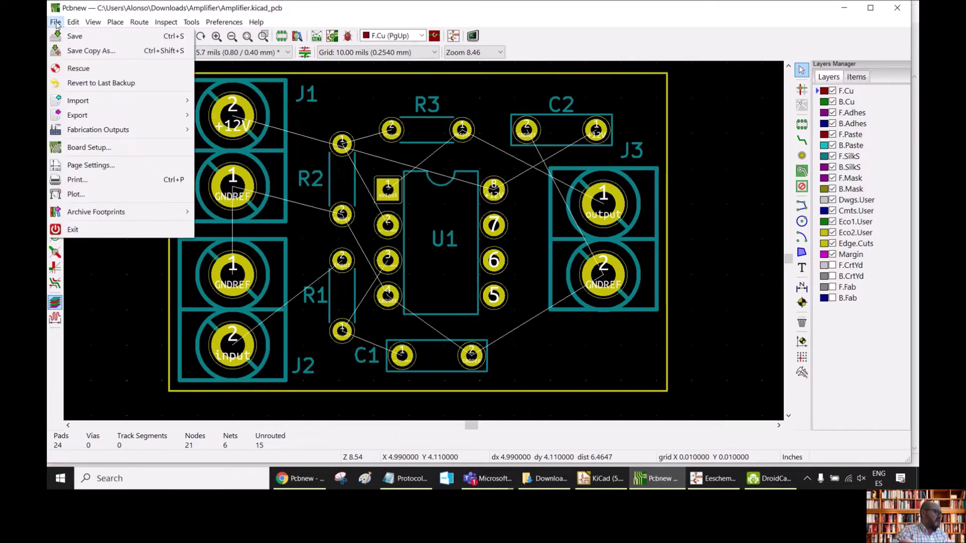
pyautogui.moveTo(118, 120)
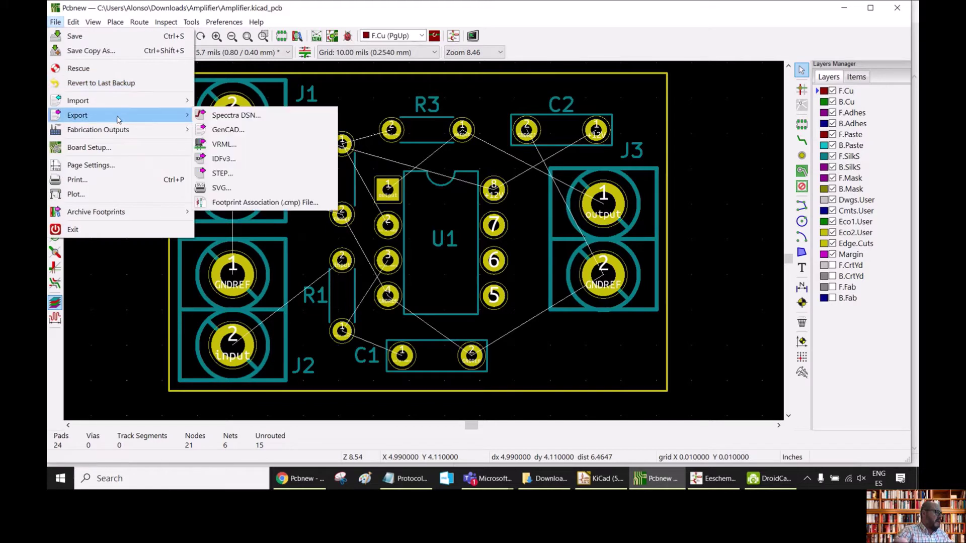
pyautogui.click(245, 117)
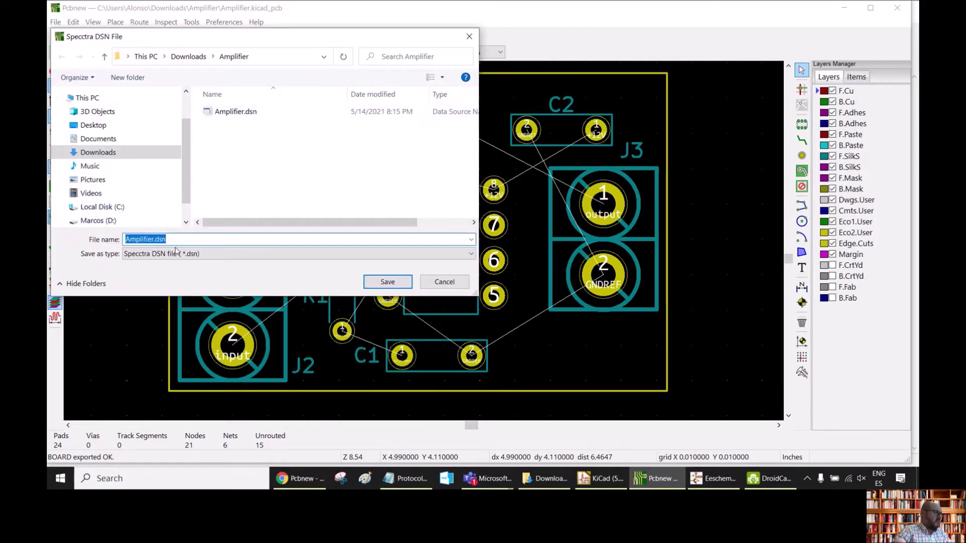
pyautogui.click(389, 281)
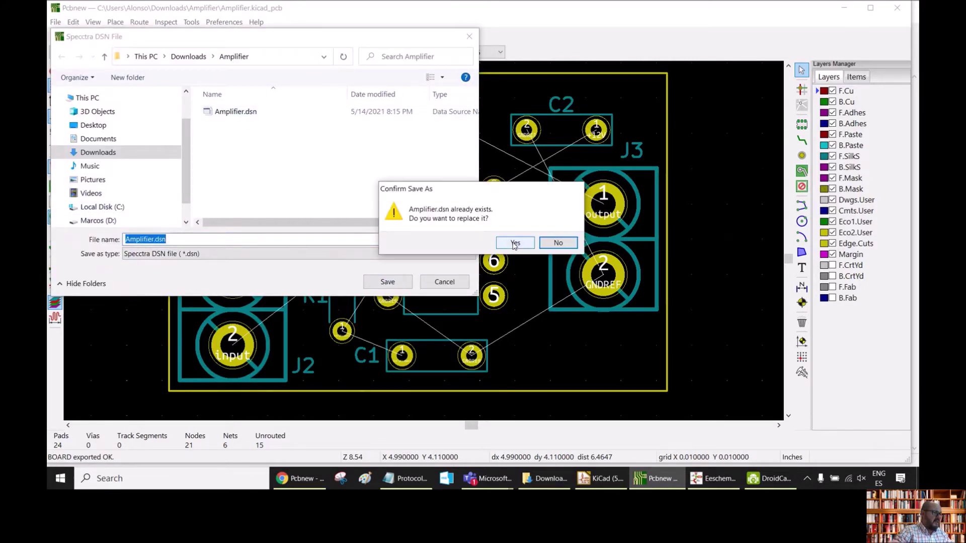
pyautogui.click(515, 244)
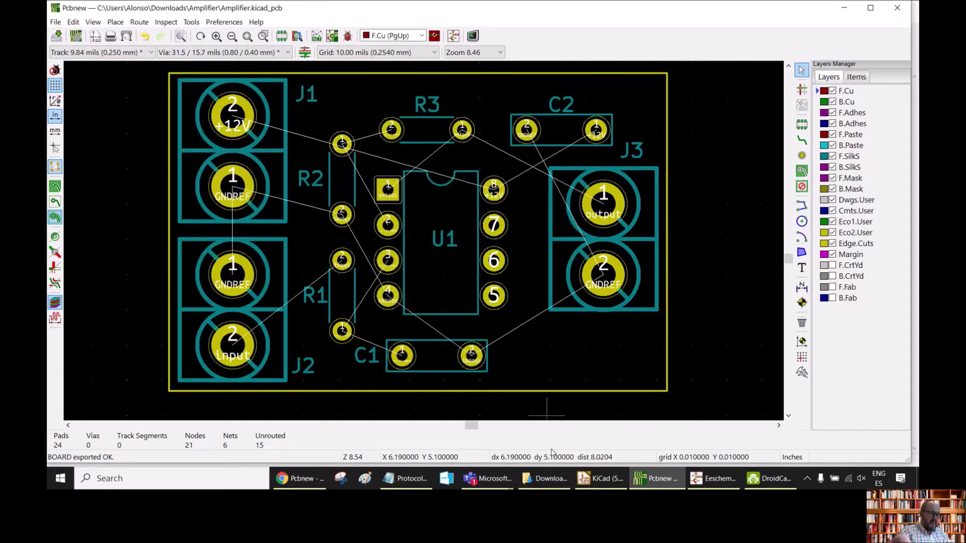
# Switch to the Downloads folder in File Explorer, launch FreeRouting and browse to Downloads for the design file.
pyautogui.click(551, 478)
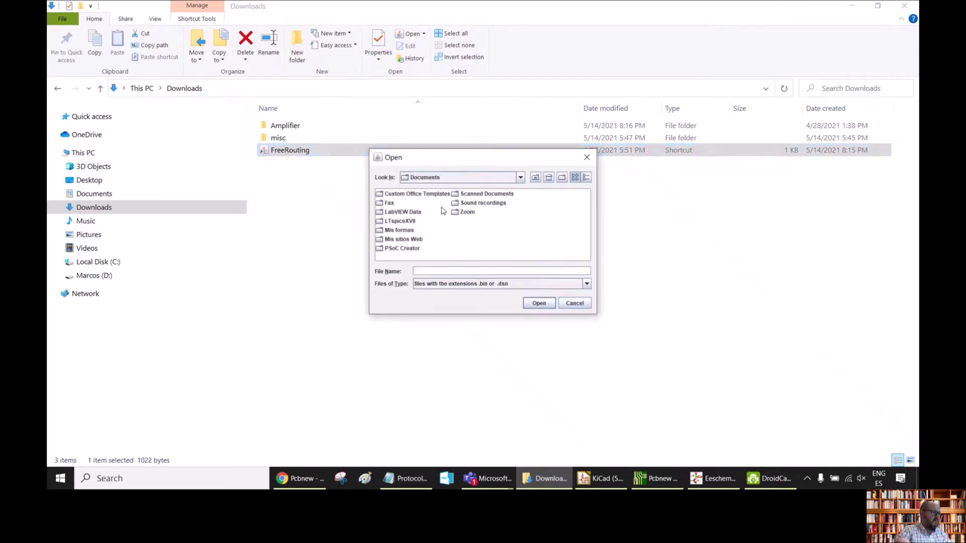
pyautogui.click(436, 180)
pyautogui.scroll(2, 521, 192)
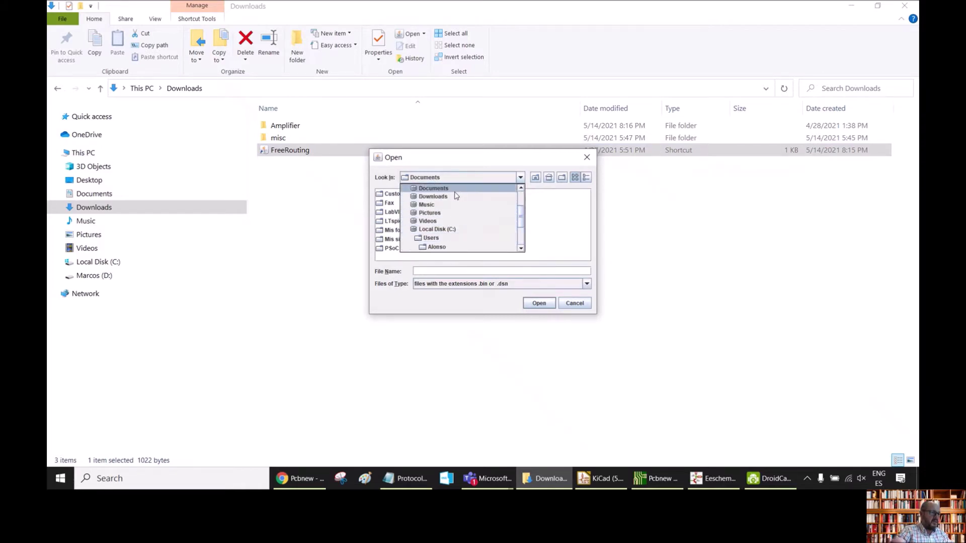
pyautogui.click(455, 194)
pyautogui.click(476, 180)
pyautogui.scroll(5, 450, 205)
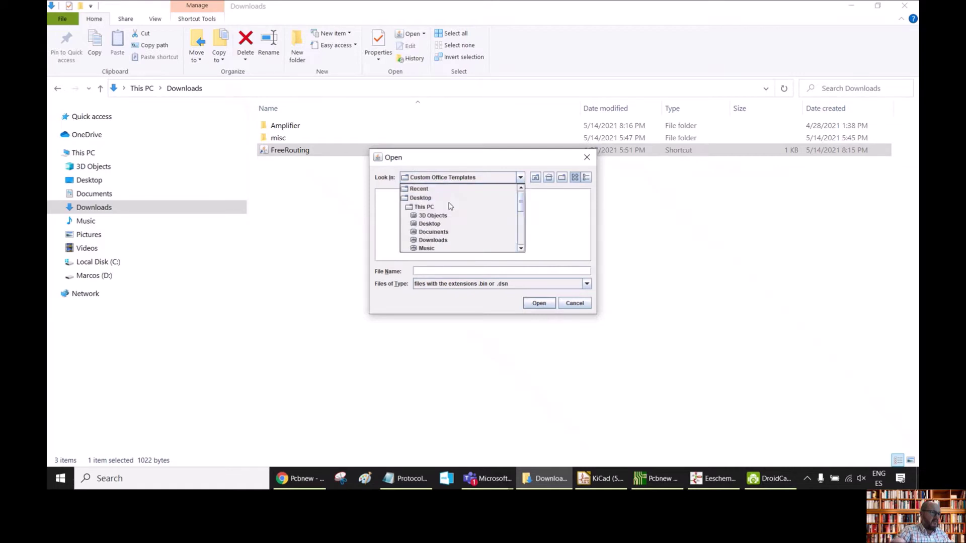
pyautogui.click(435, 241)
# Open Amplifier.dsn from the Amplifier folder and maximize the board layout window.
pyautogui.click(401, 196)
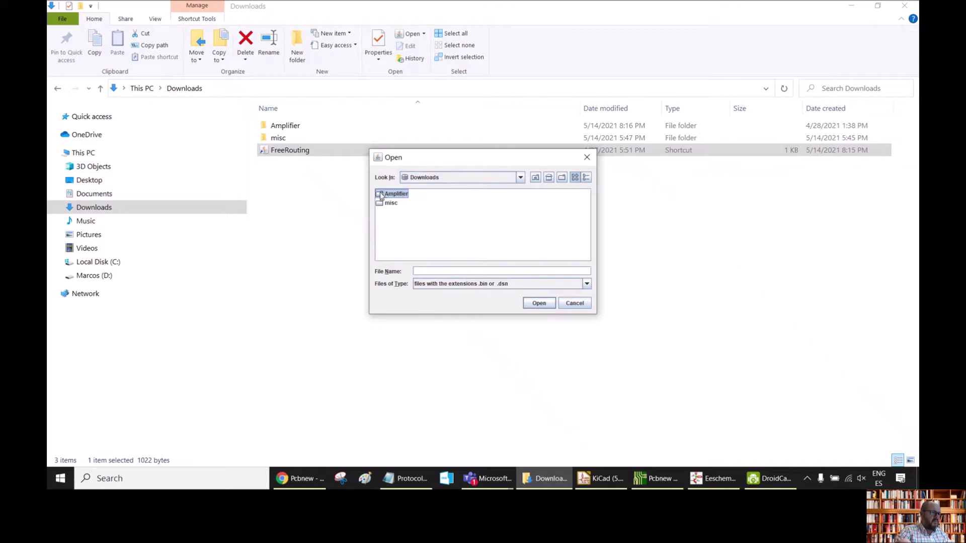
pyautogui.doubleClick(381, 196)
pyautogui.click(404, 199)
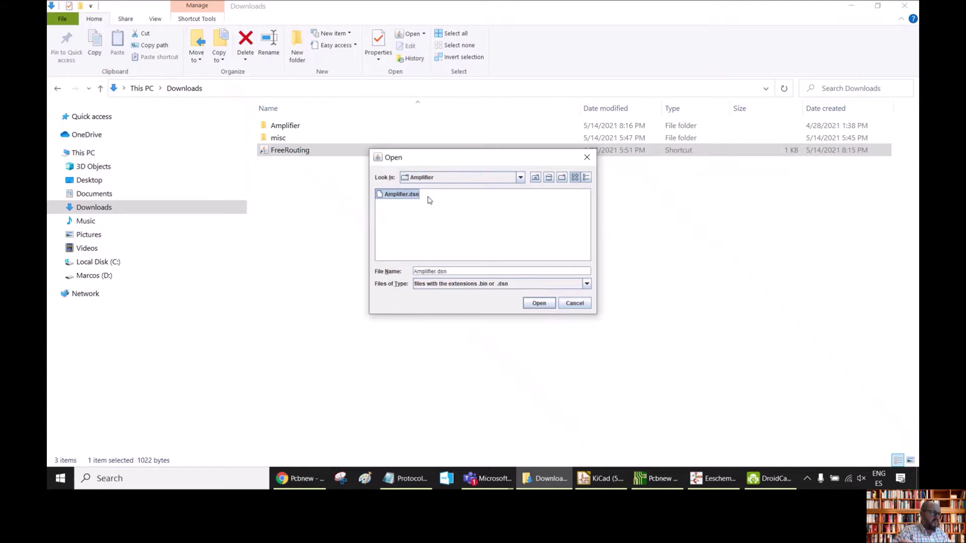
pyautogui.click(539, 303)
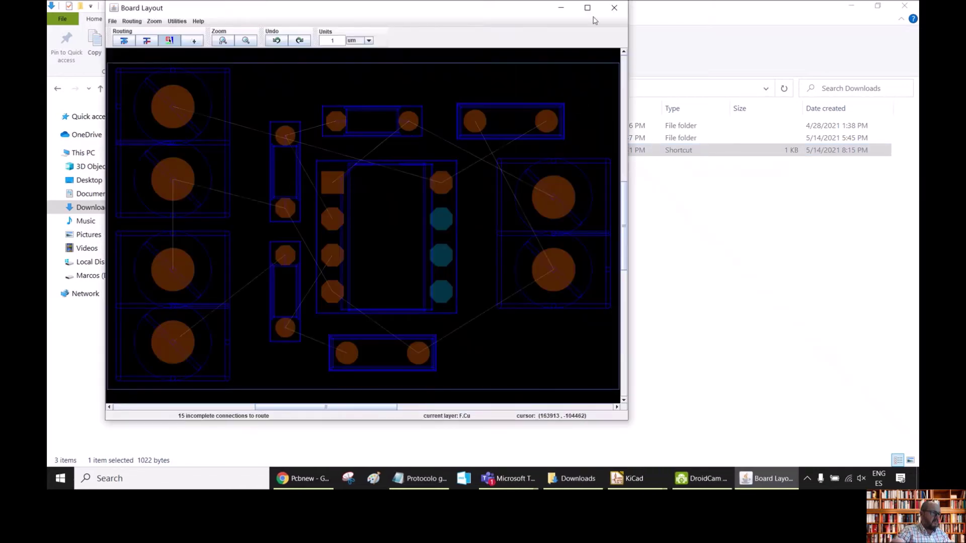
pyautogui.click(582, 8)
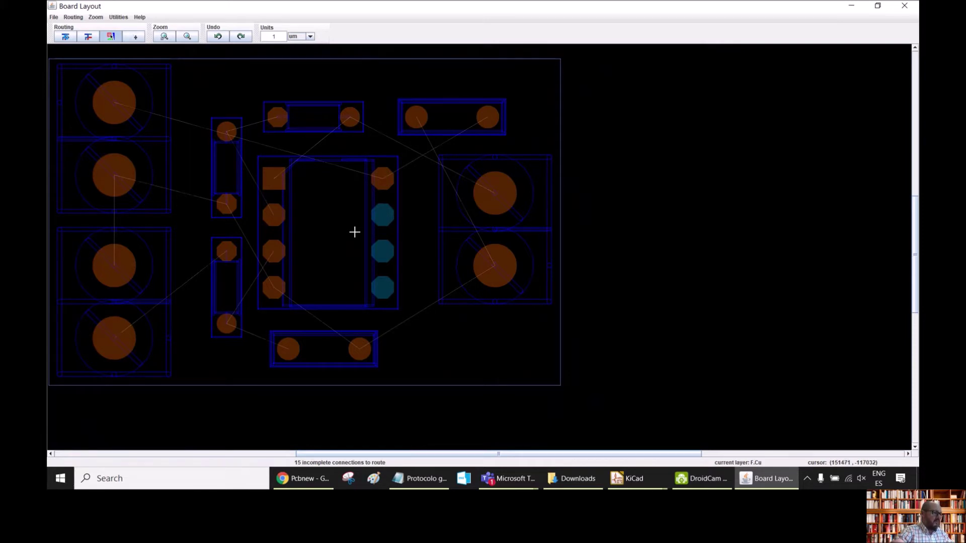
# In the net class rules, list the nets contained in the default class and remove that class.
pyautogui.click(118, 18)
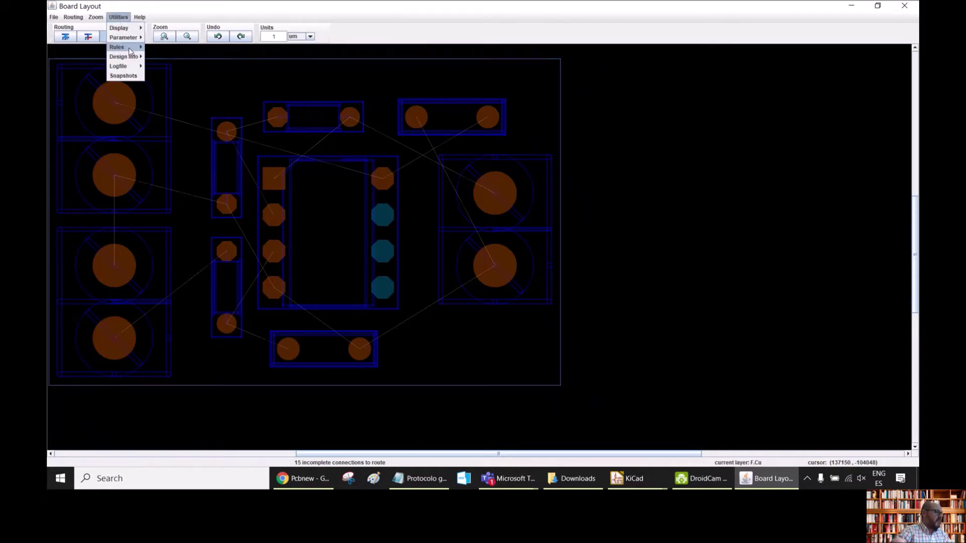
pyautogui.moveTo(130, 50)
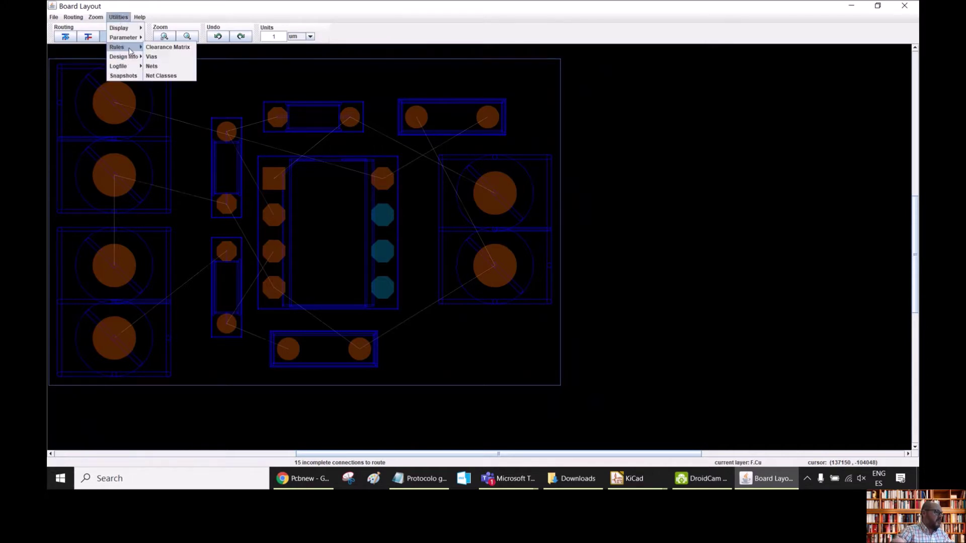
pyautogui.click(174, 76)
pyautogui.moveTo(222, 99); pyautogui.dragTo(311, 88)
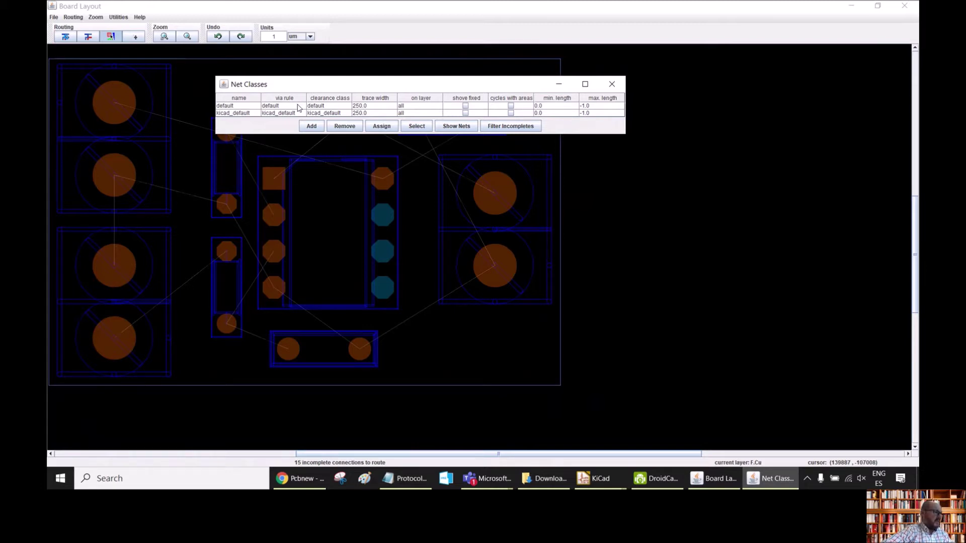
pyautogui.click(245, 107)
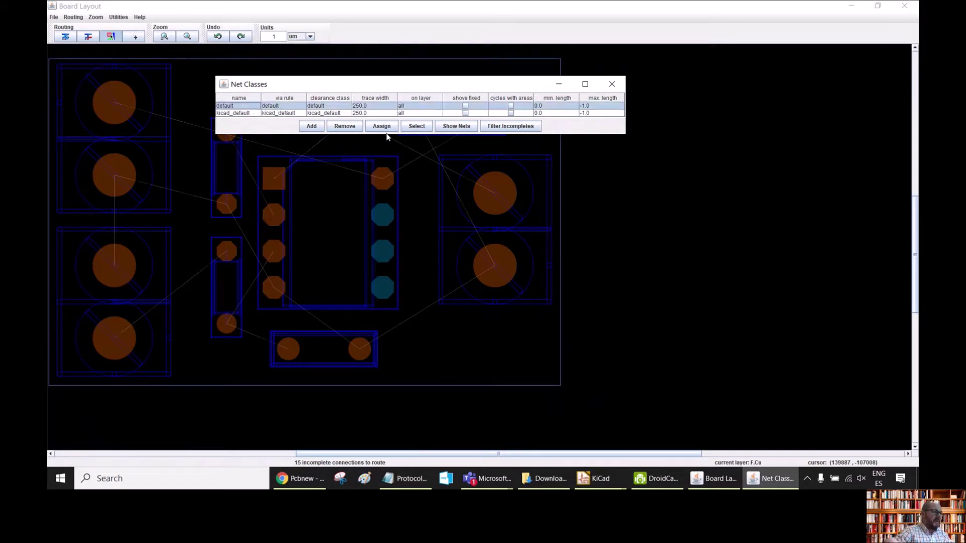
pyautogui.click(456, 126)
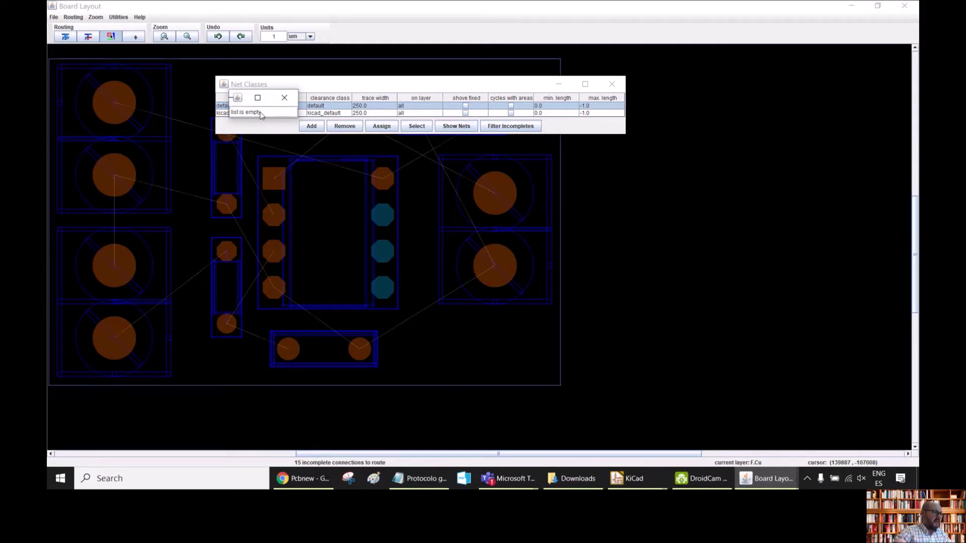
pyautogui.click(285, 101)
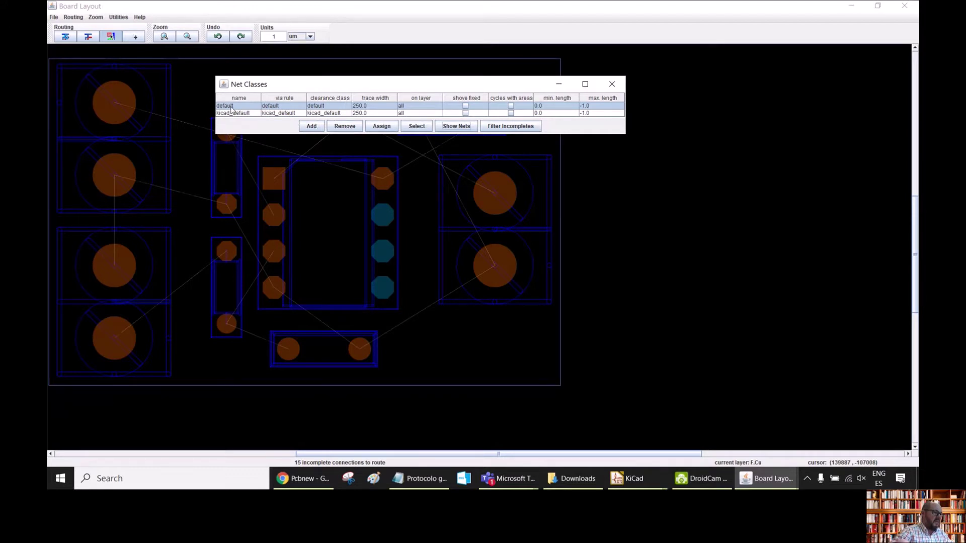
pyautogui.click(344, 126)
# List the nets contained in the kicad_default class, and close the list once reviewed.
pyautogui.click(230, 107)
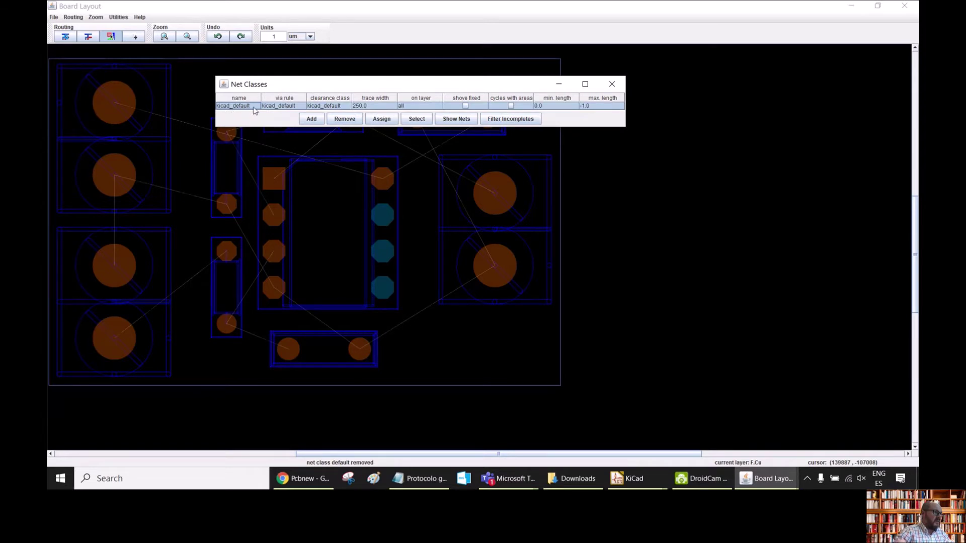
pyautogui.click(456, 119)
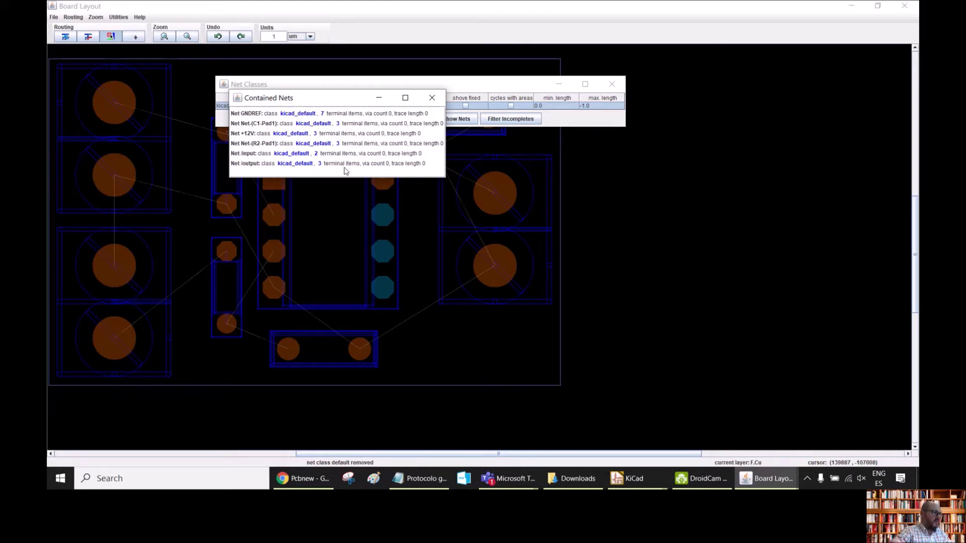
pyautogui.click(432, 99)
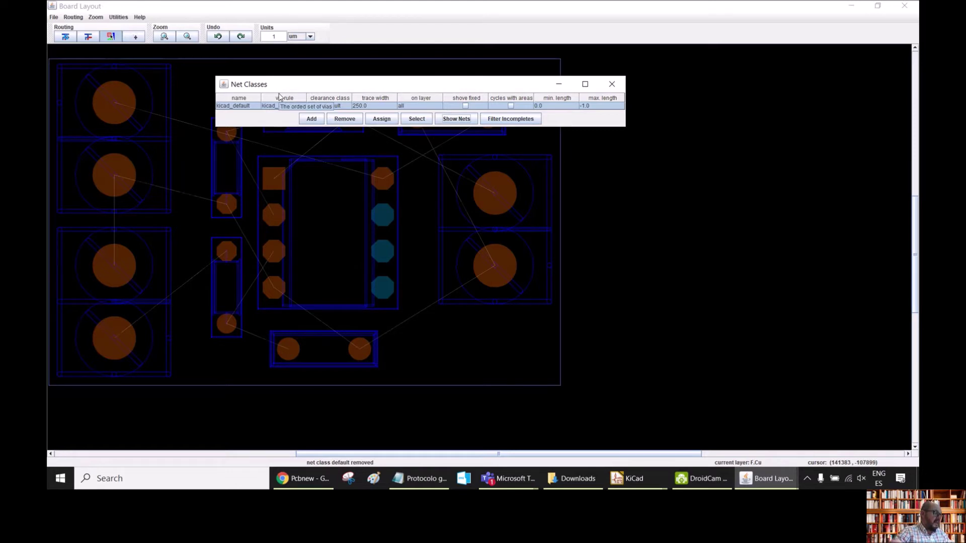
# Add a new net class named MyClass.
pyautogui.click(311, 119)
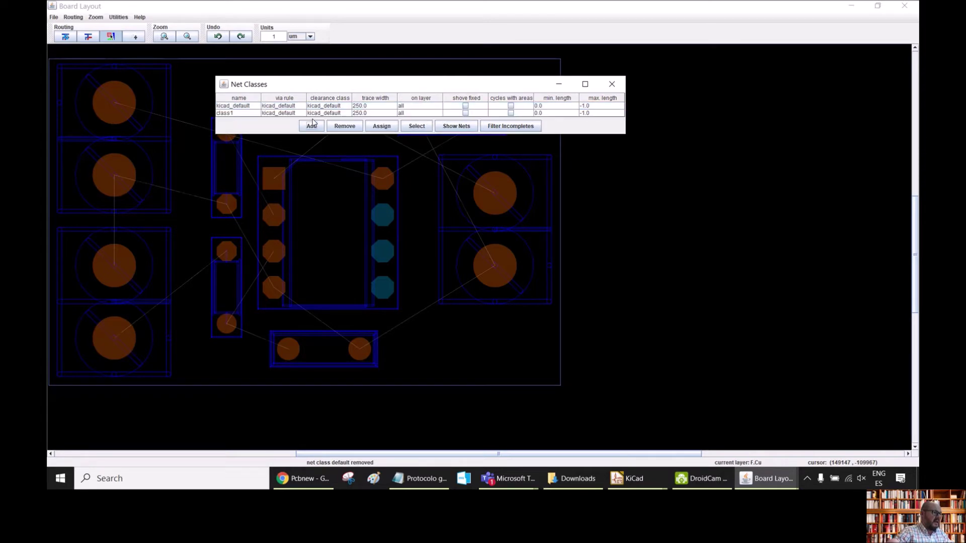
pyautogui.doubleClick(234, 114)
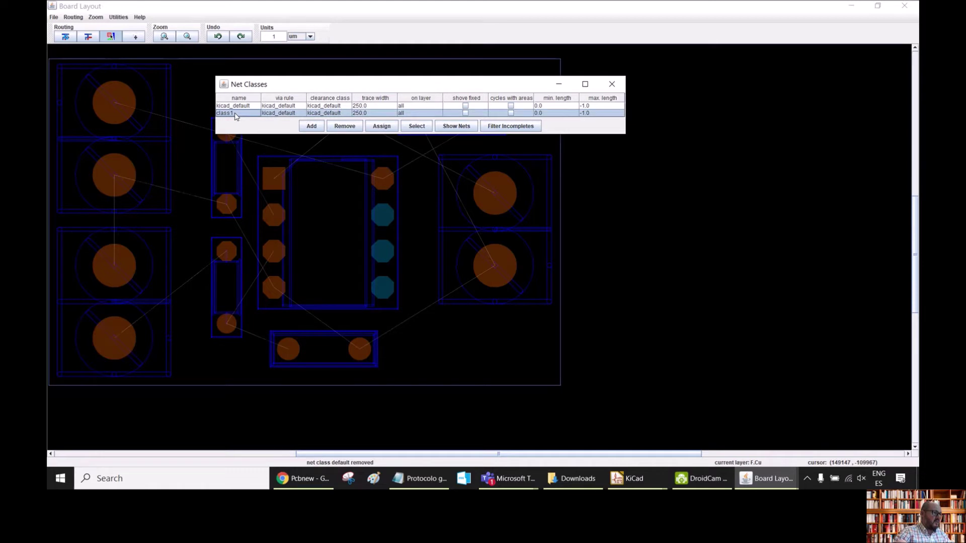
pyautogui.moveTo(232, 113); pyautogui.dragTo(216, 113)
pyautogui.press('BackSpace')
pyautogui.write('MyCla')
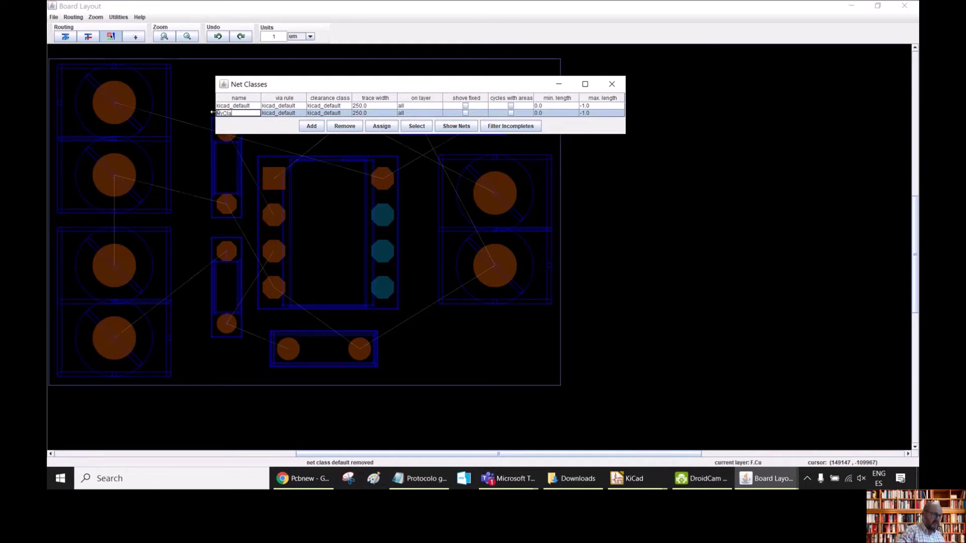
pyautogui.click(301, 114)
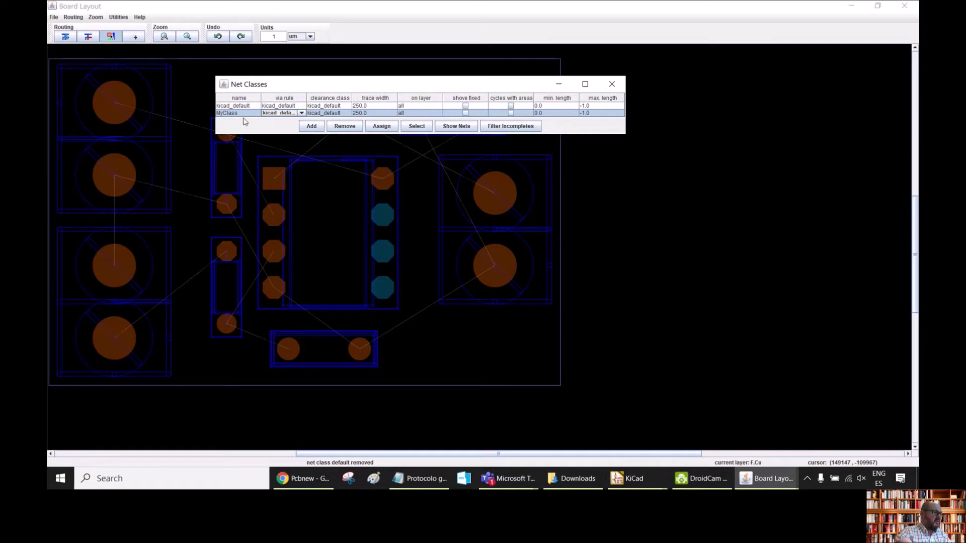
# Assign the /input and /output nets to the MyClass net class.
pyautogui.click(381, 127)
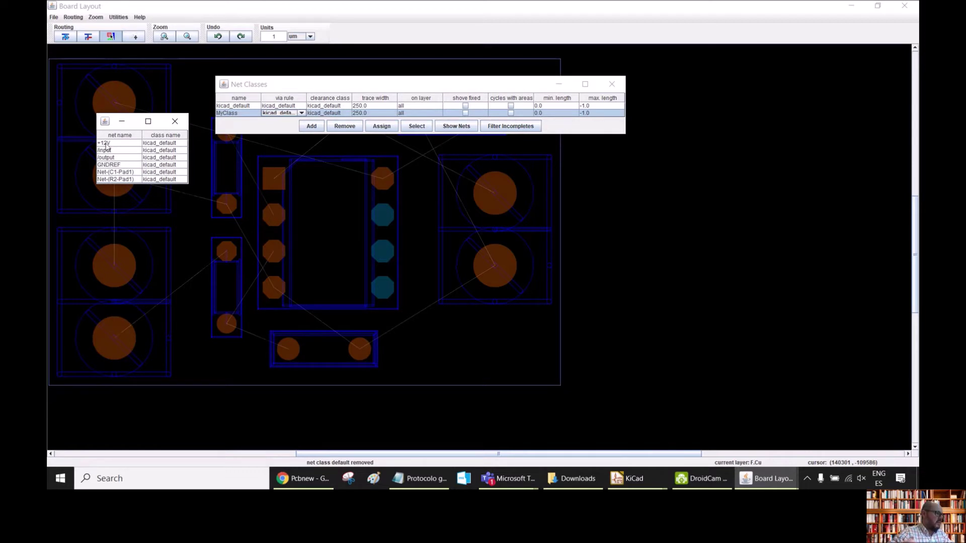
pyautogui.click(165, 143)
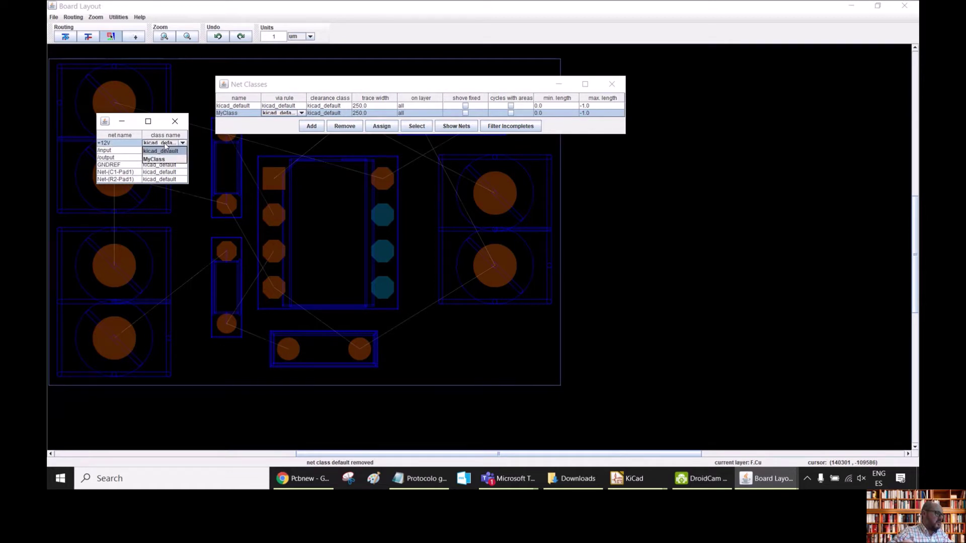
pyautogui.click(162, 151)
pyautogui.click(157, 152)
pyautogui.click(159, 151)
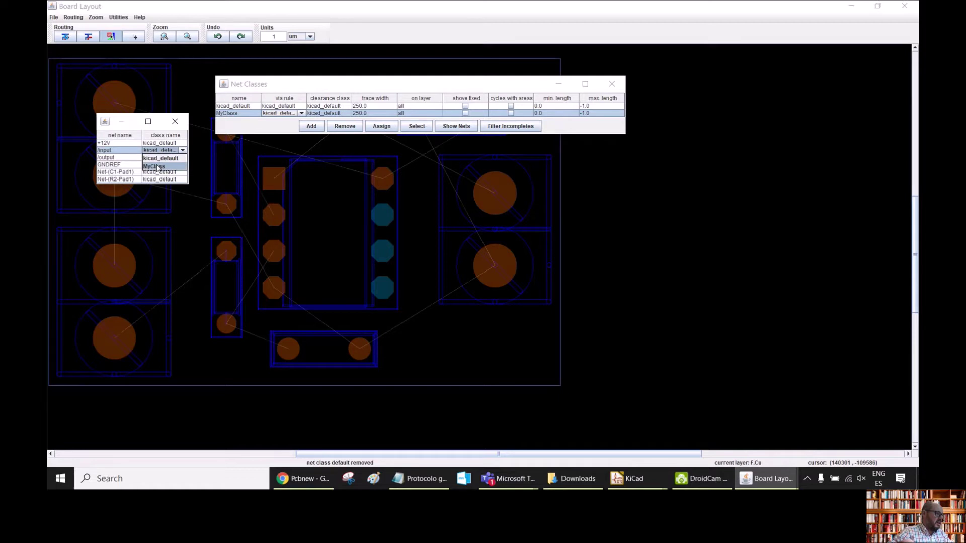
pyautogui.click(157, 167)
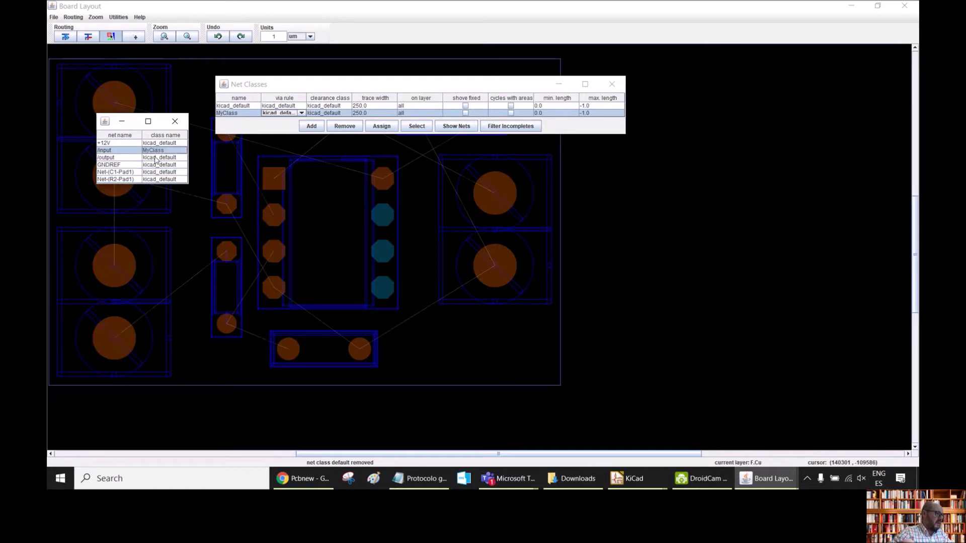
pyautogui.click(149, 159)
pyautogui.click(154, 174)
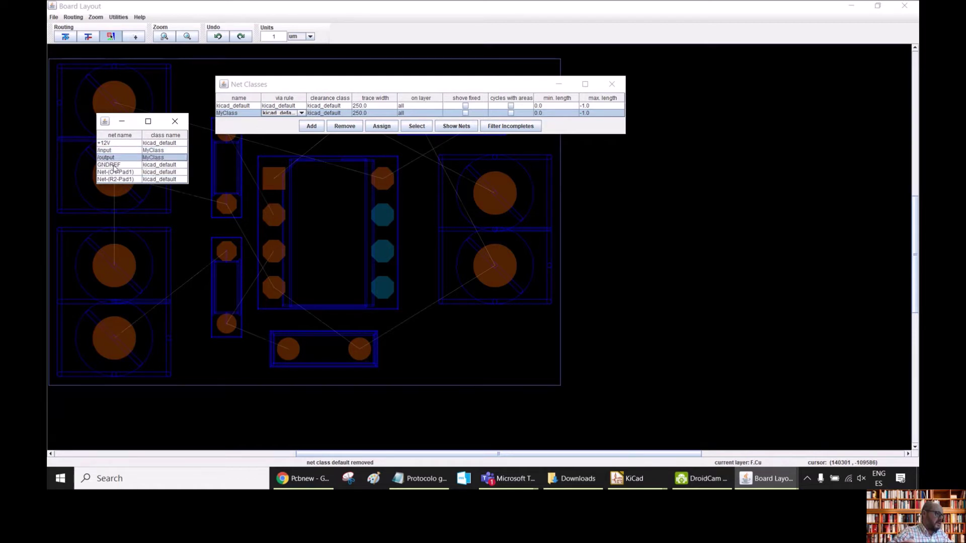
# Assign the Net-(C1-Pad1) and Net-(R2-Pad1) nets to MyClass, and review the nets contained in kicad_default.
pyautogui.click(153, 173)
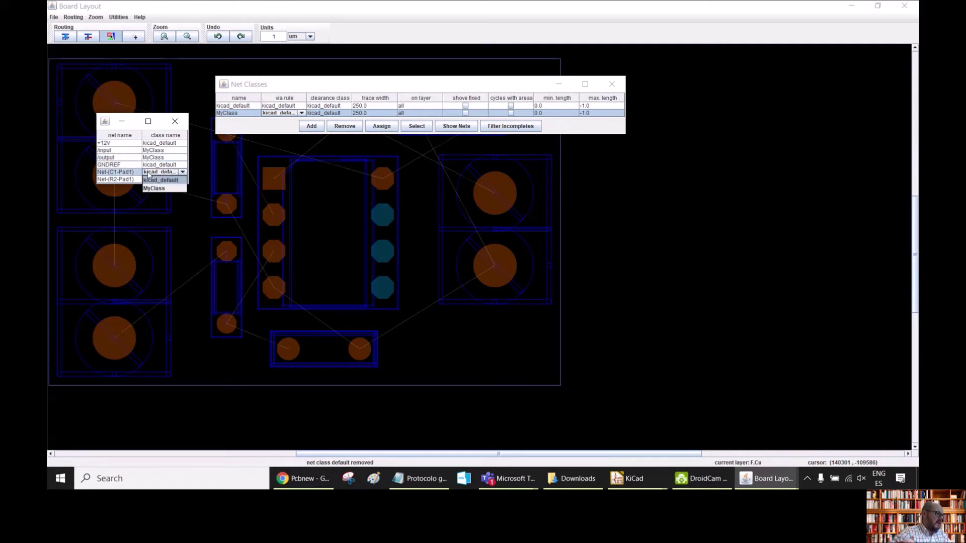
pyautogui.click(157, 189)
pyautogui.click(162, 180)
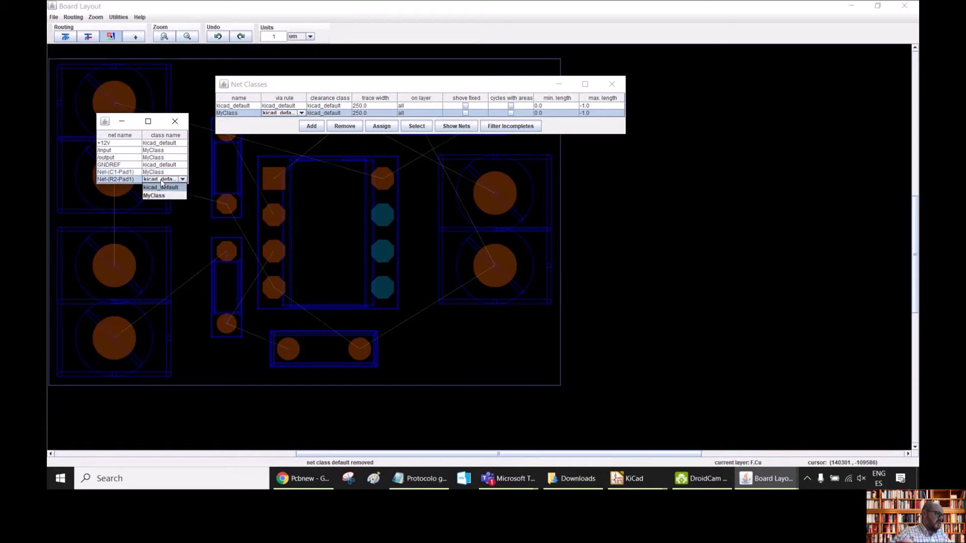
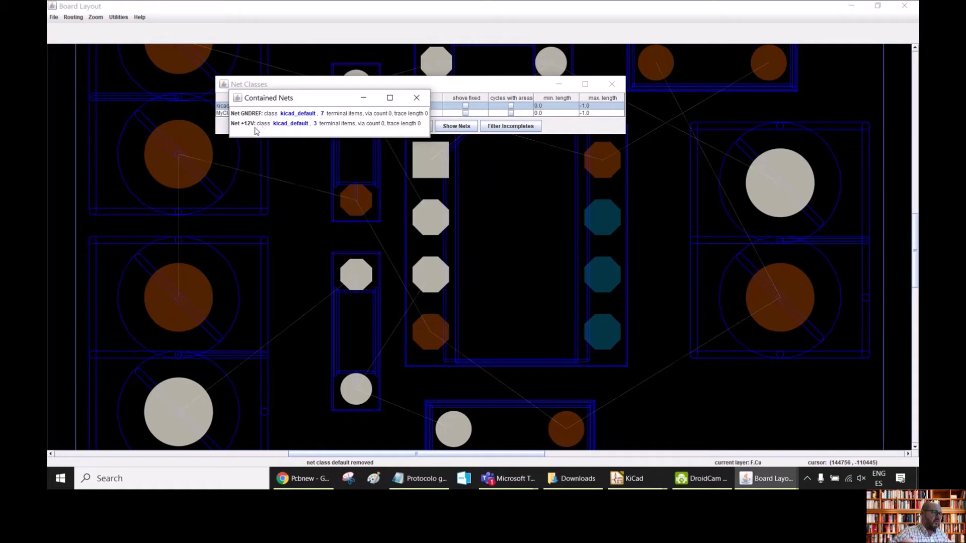
pyautogui.click(416, 98)
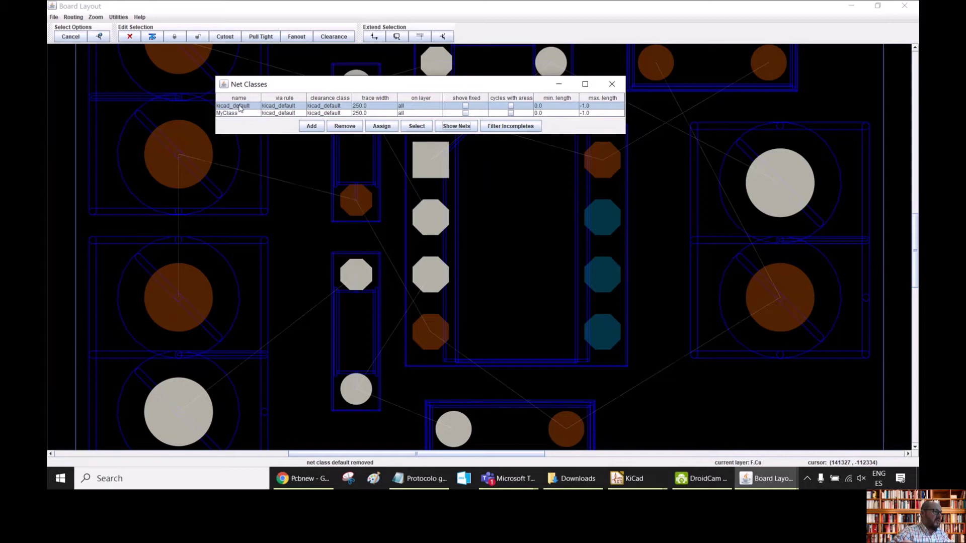
# Set the trace width of the kicad_default net class to 0.
pyautogui.doubleClick(372, 108)
pyautogui.hotkey('ctrl', 'a')
pyautogui.write('0')
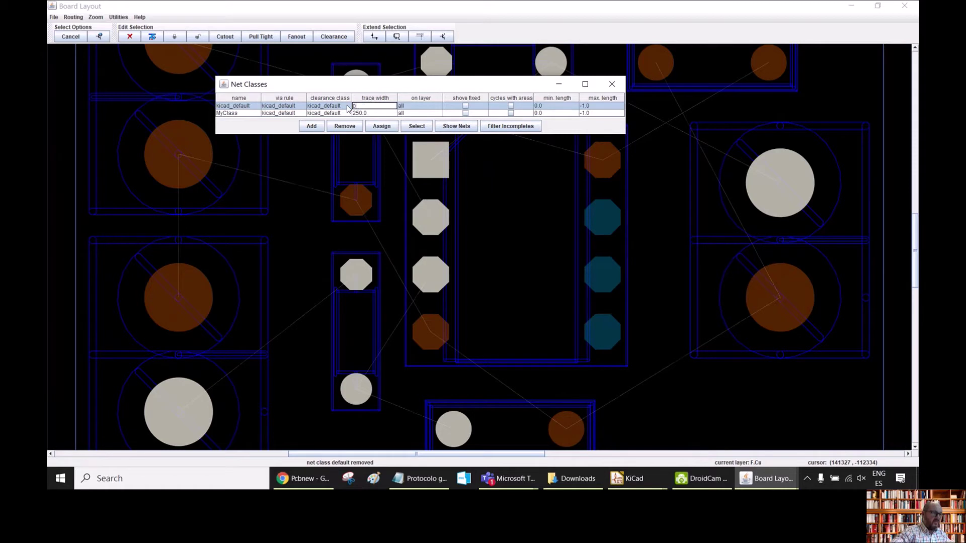
pyautogui.click(382, 116)
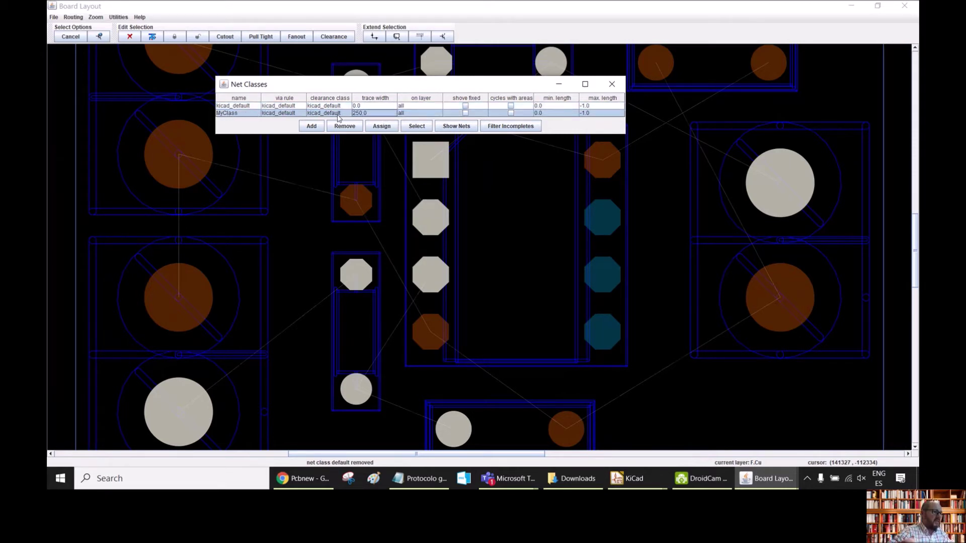
# Set the MyClass trace width to 500 um, keep it on all layers, and close the net class rules.
pyautogui.doubleClick(371, 114)
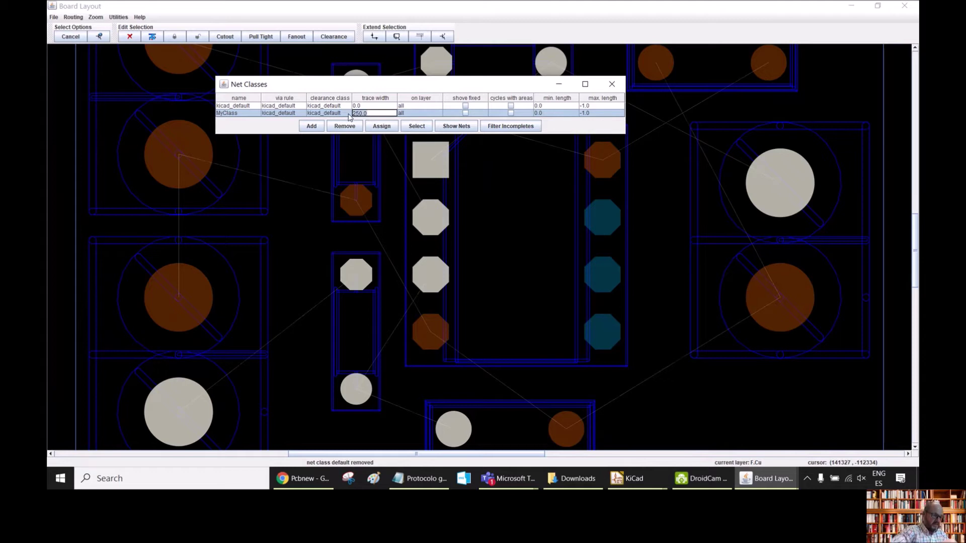
pyautogui.write('500')
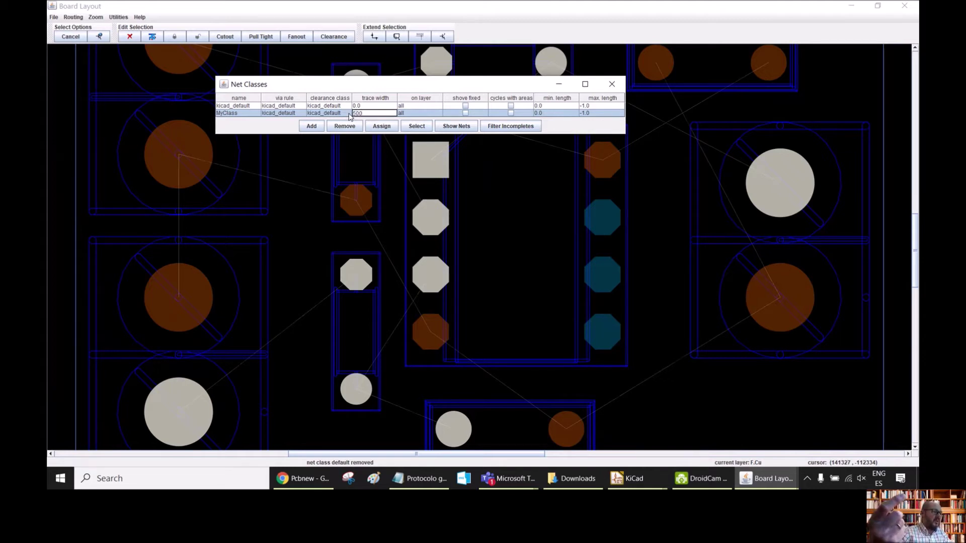
pyautogui.click(406, 113)
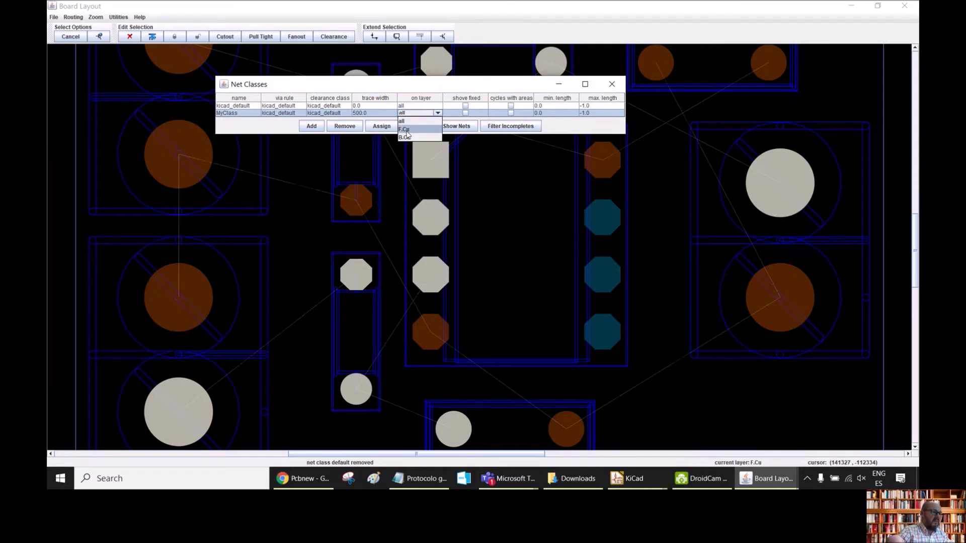
pyautogui.click(414, 120)
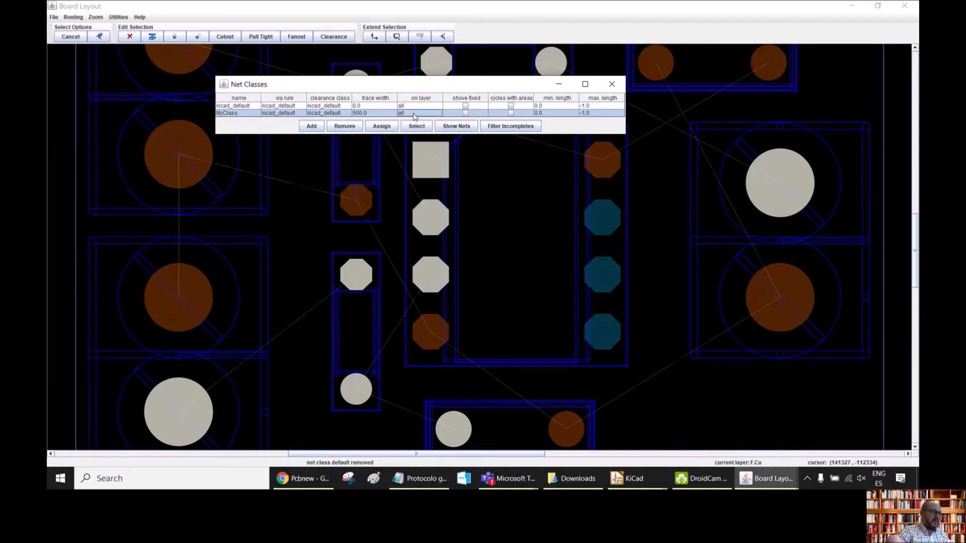
pyautogui.click(612, 84)
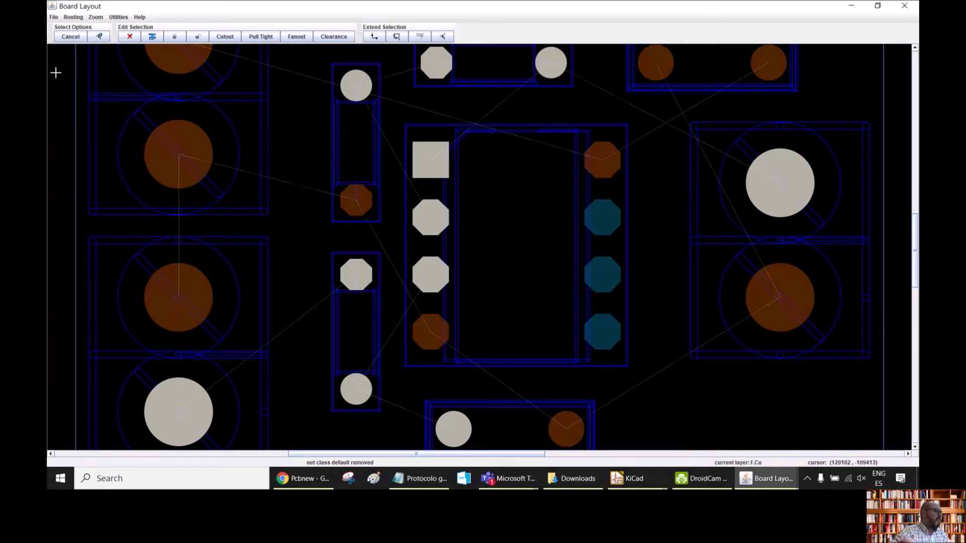
# Clear the pad selection, then run the batch autorouter on the board and stop it once the MyClass nets are routed.
pyautogui.press('Escape')
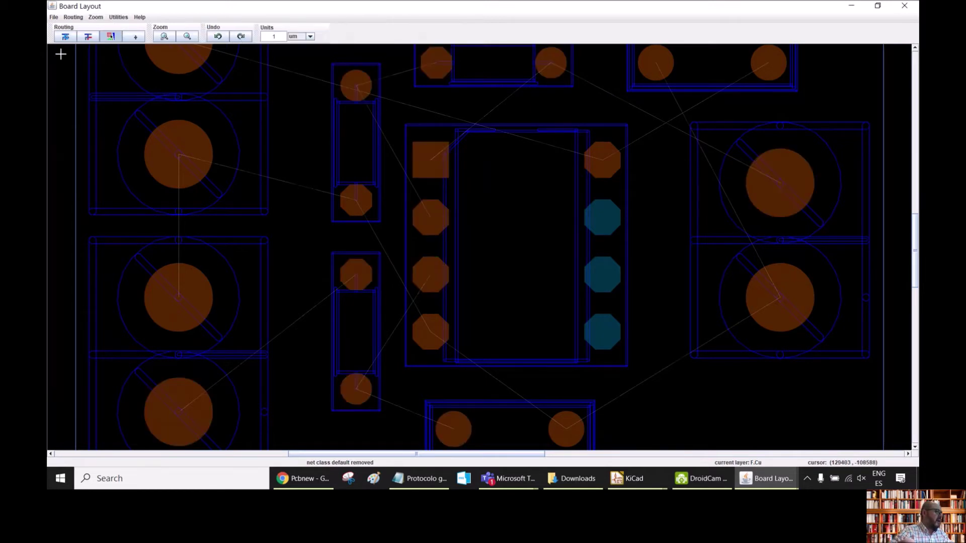
pyautogui.click(187, 36)
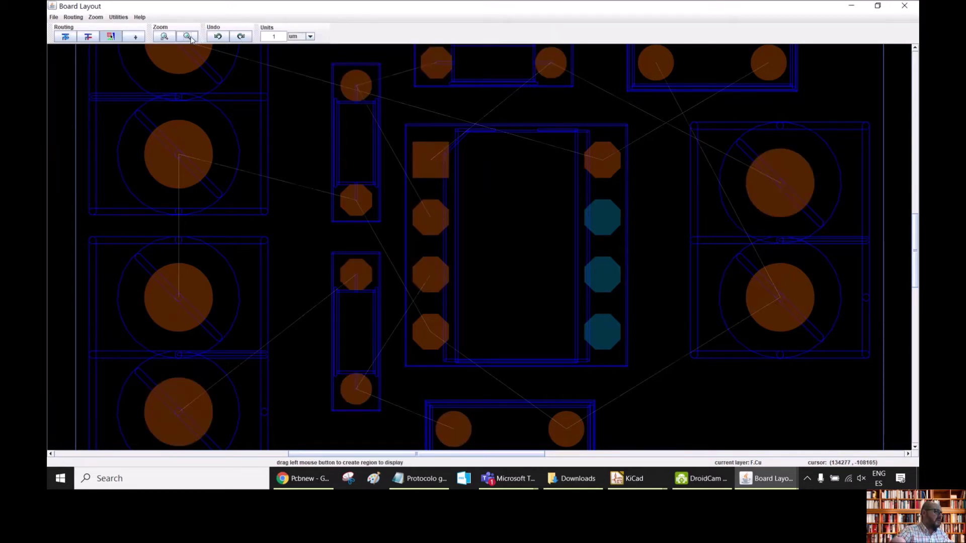
pyautogui.click(164, 36)
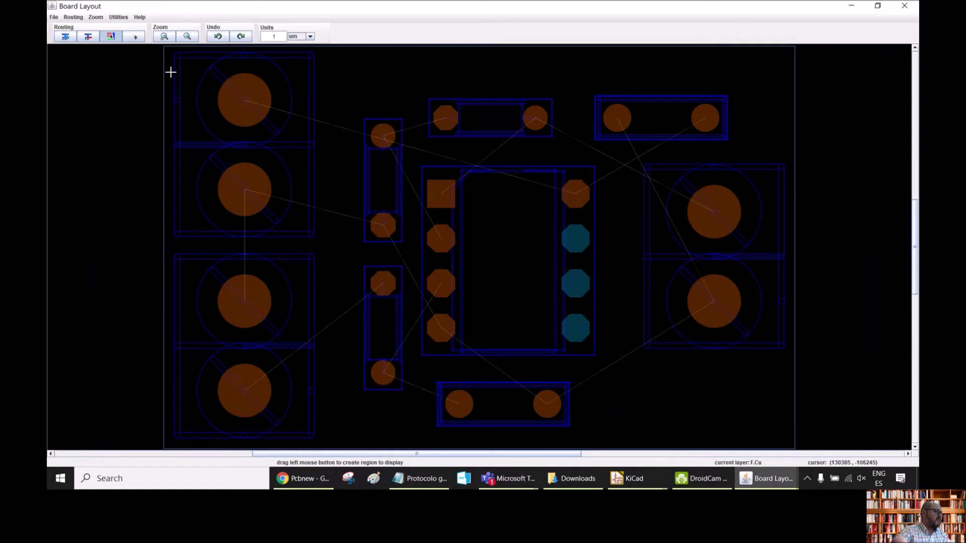
pyautogui.click(65, 37)
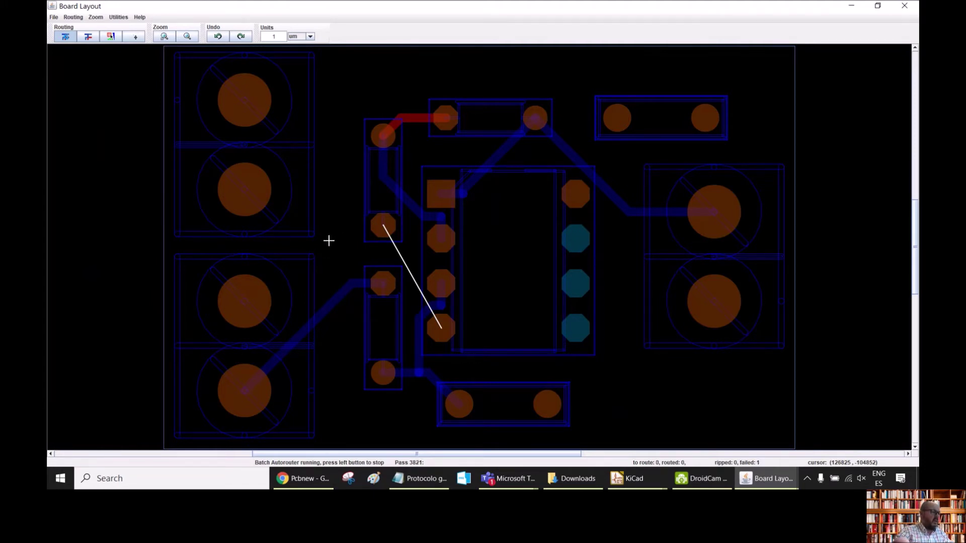
pyautogui.click(334, 237)
pyautogui.click(186, 36)
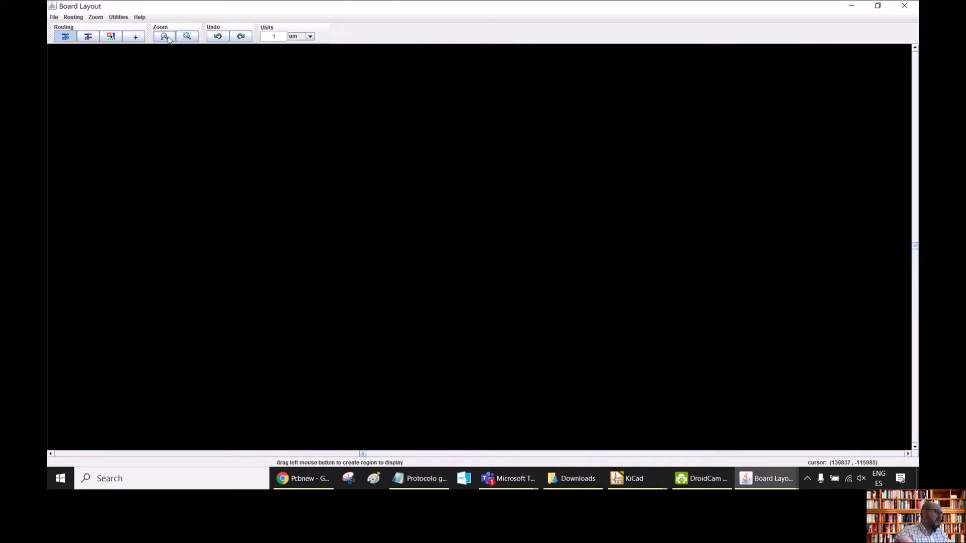
pyautogui.click(164, 36)
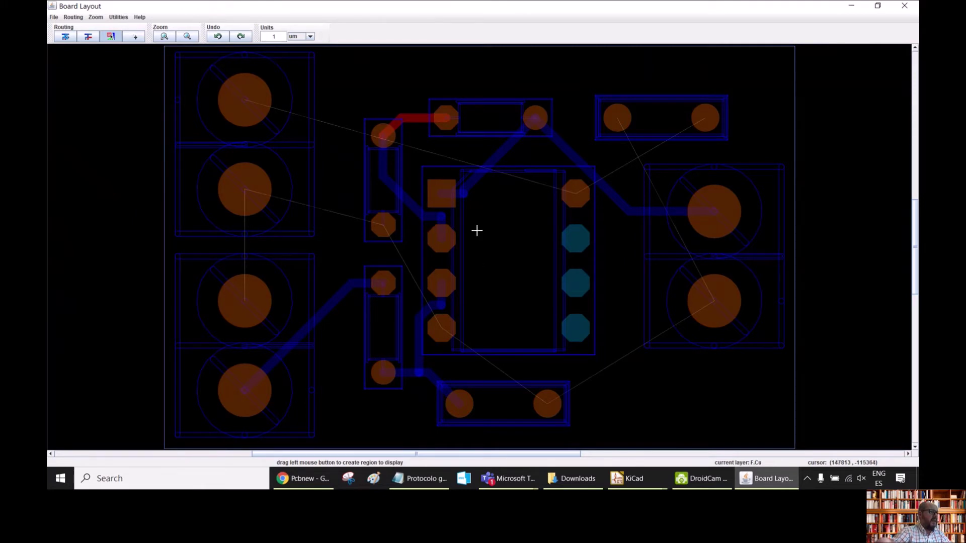
# Open the list of the board's nets and select the +12V net to inspect it.
pyautogui.click(119, 18)
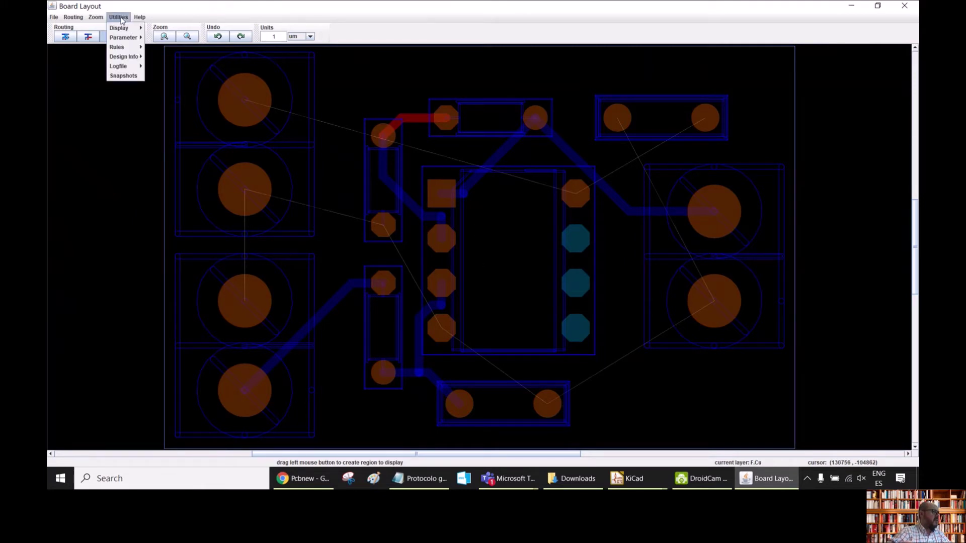
pyautogui.moveTo(123, 47)
pyautogui.click(159, 69)
pyautogui.moveTo(96, 123); pyautogui.dragTo(112, 79)
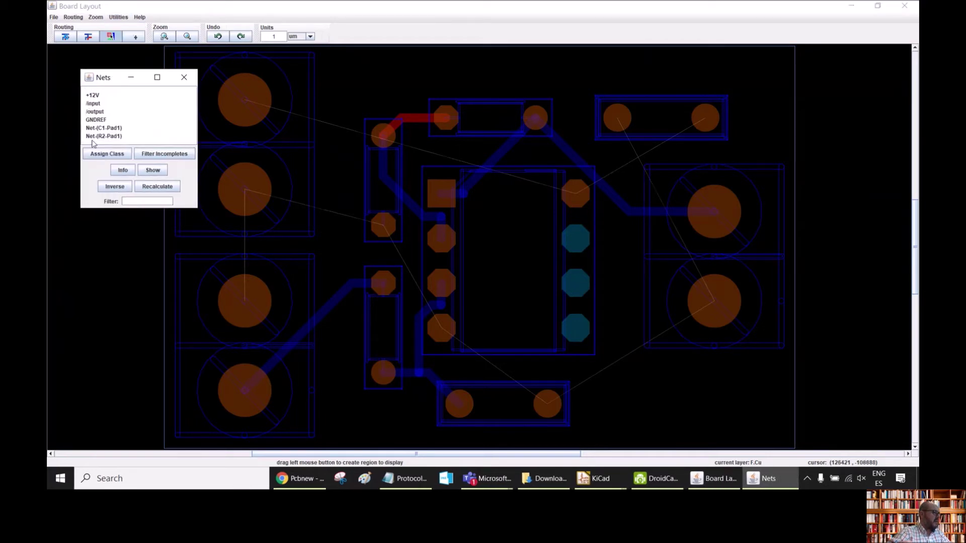
pyautogui.click(151, 172)
pyautogui.click(94, 96)
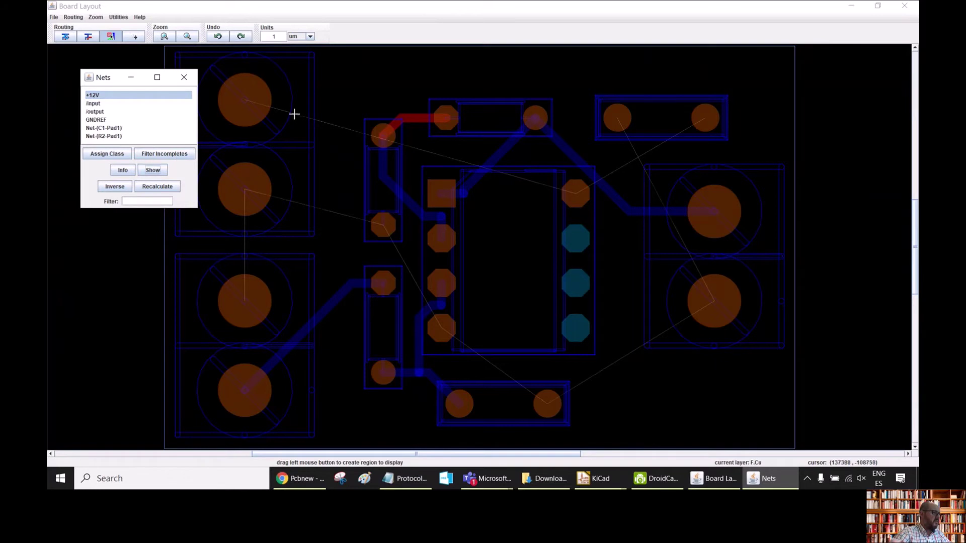
pyautogui.moveTo(82, 82); pyautogui.dragTo(79, 289)
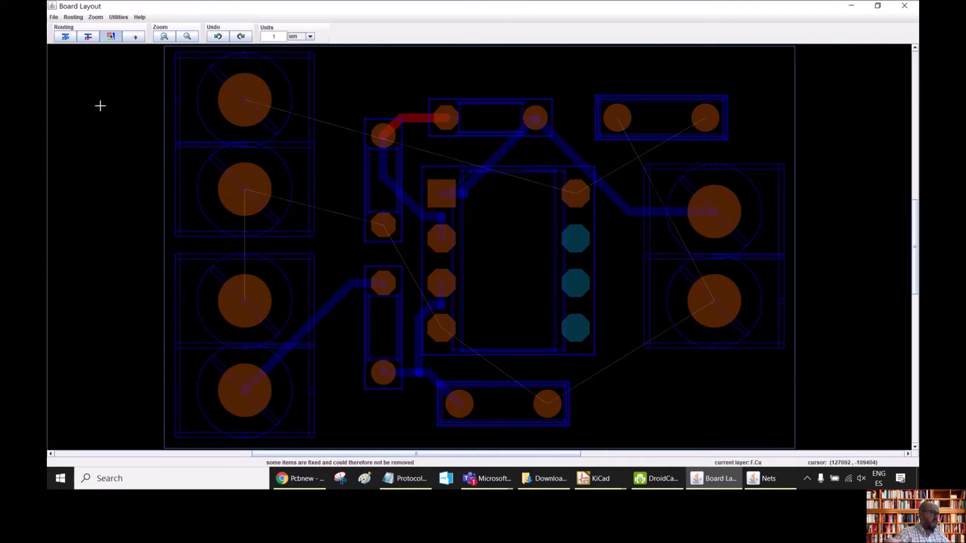
# Export the partially routed board as a Specctra session file and save the routing rules with it.
pyautogui.click(53, 17)
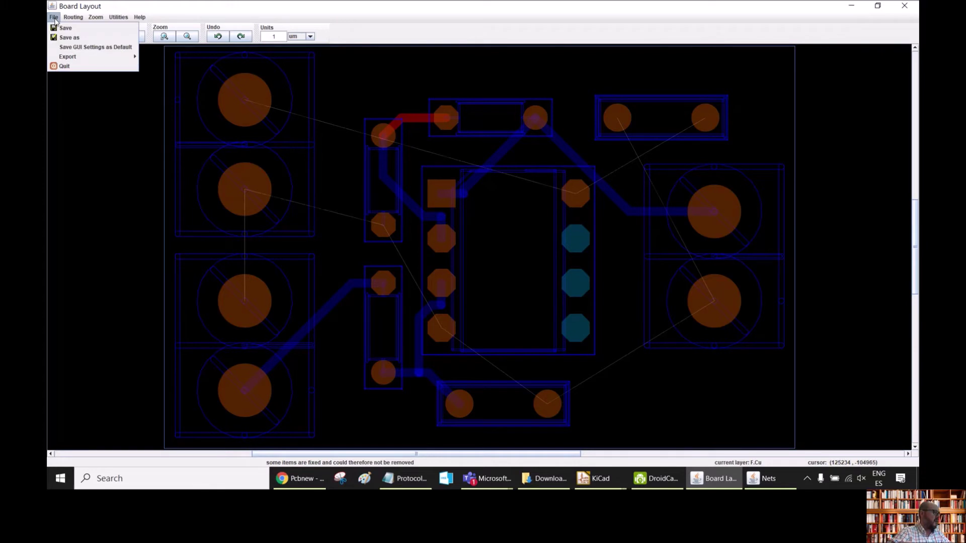
pyautogui.moveTo(81, 58)
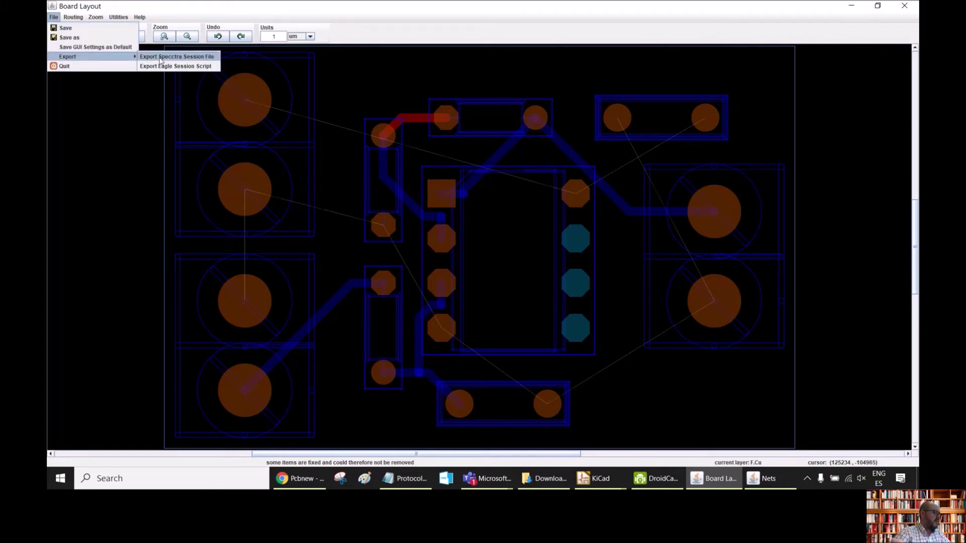
pyautogui.click(207, 60)
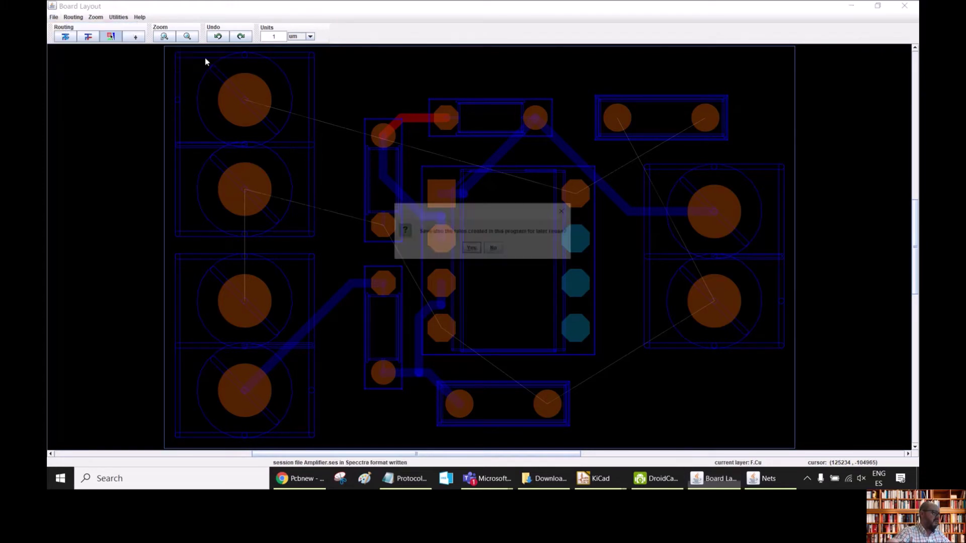
pyautogui.click(473, 249)
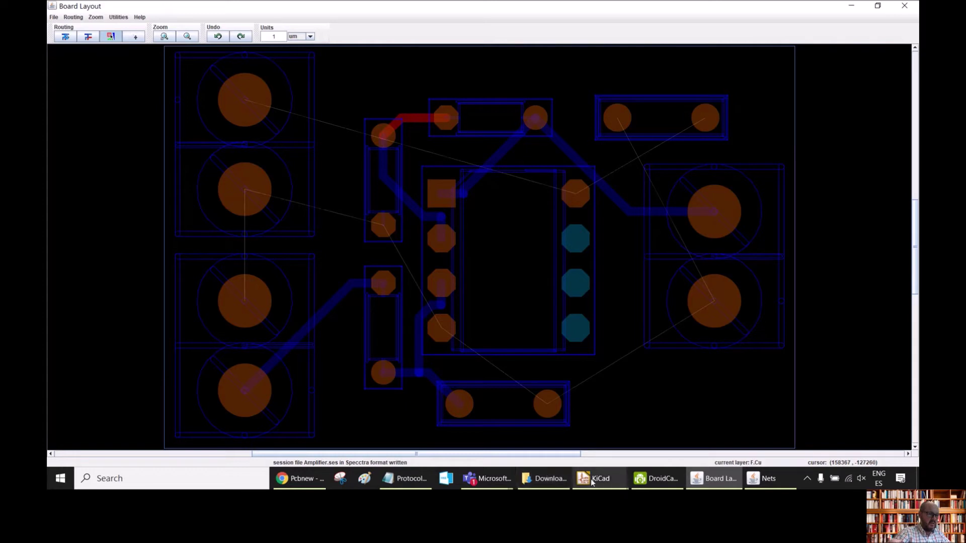
# Switch to KiCad's Pcbnew window and import the Specctra session file Amplifier.ses into the board.
pyautogui.moveTo(598, 482)
pyautogui.click(615, 442)
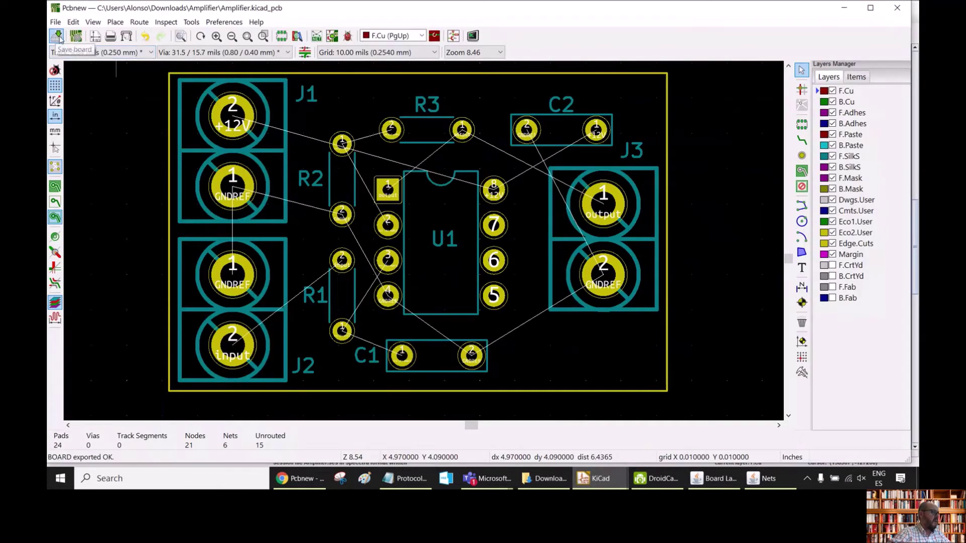
pyautogui.click(55, 22)
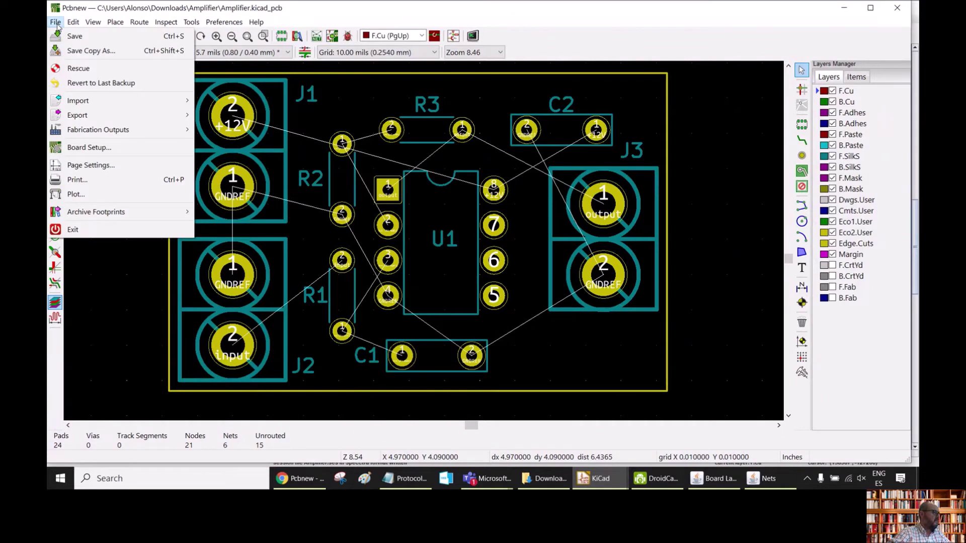
pyautogui.moveTo(102, 113)
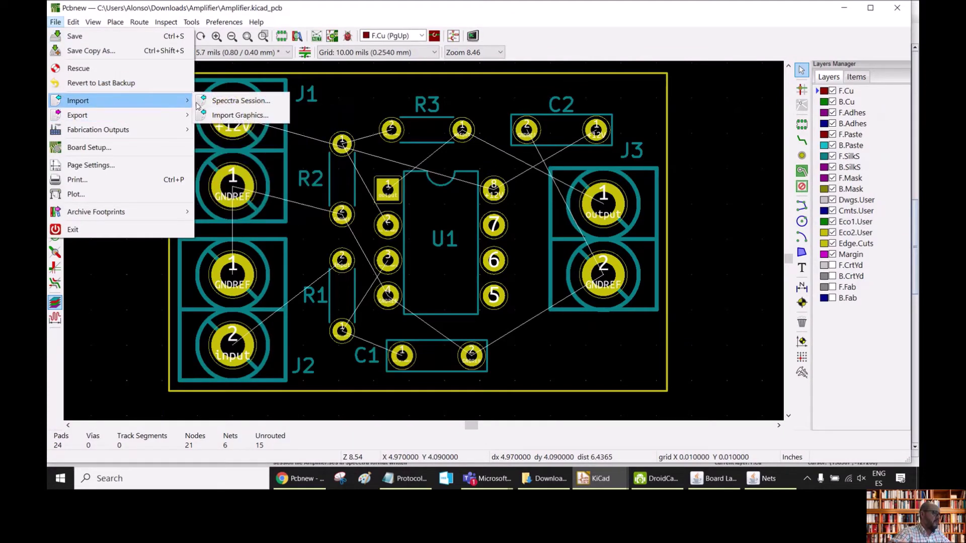
pyautogui.click(247, 102)
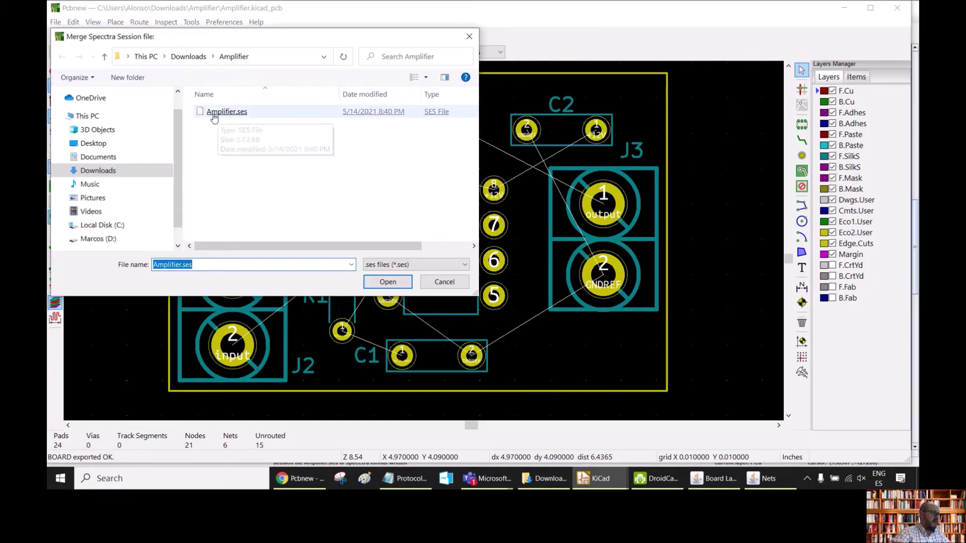
pyautogui.click(386, 281)
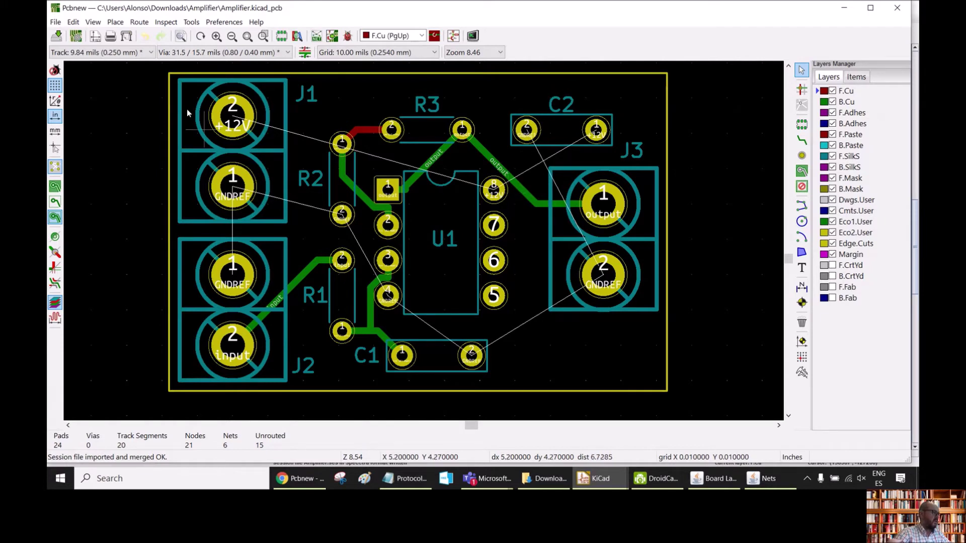
# Set the track width to 30 mils and route the +12V net on F.Cu from J1 pad 2 through U1 pin 8 to C2 pad 1.
pyautogui.click(151, 53)
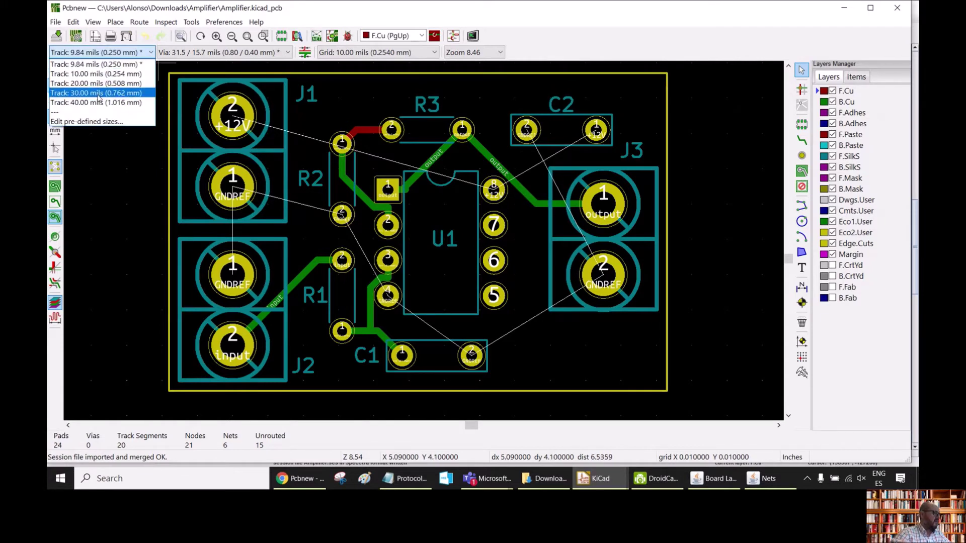
pyautogui.click(95, 95)
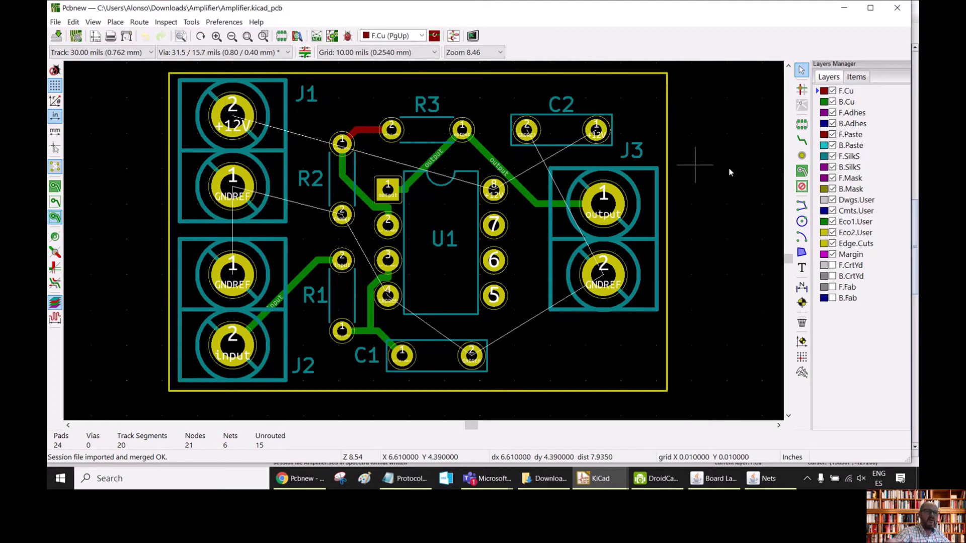
pyautogui.click(801, 140)
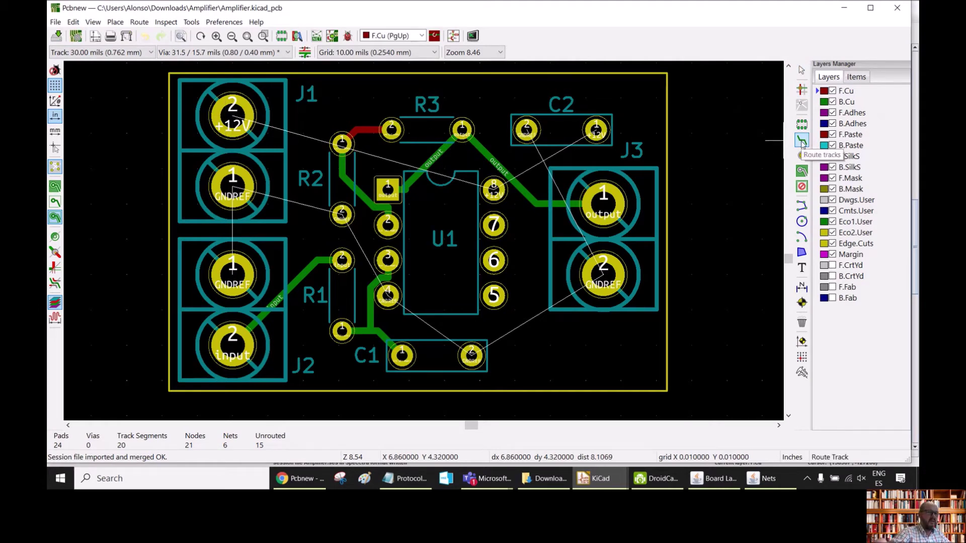
pyautogui.click(233, 113)
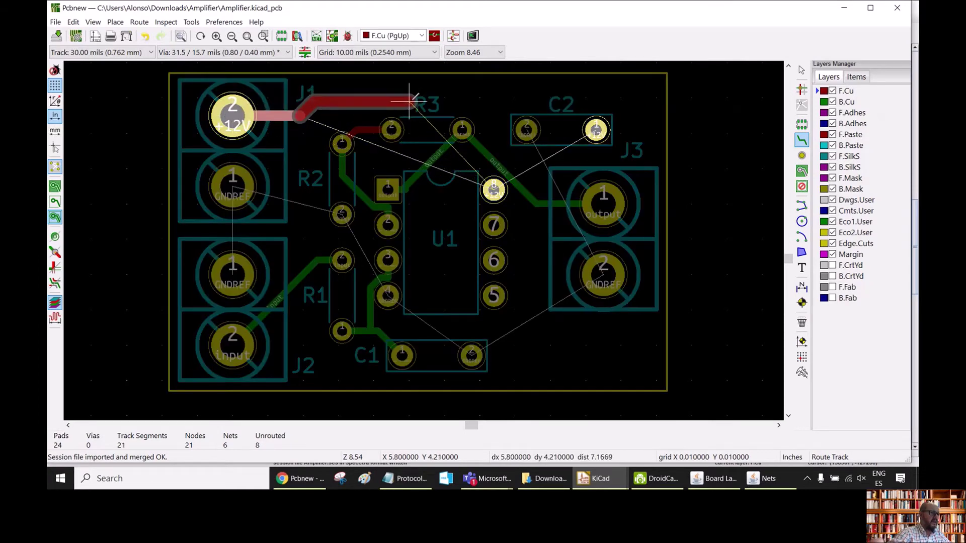
pyautogui.click(474, 100)
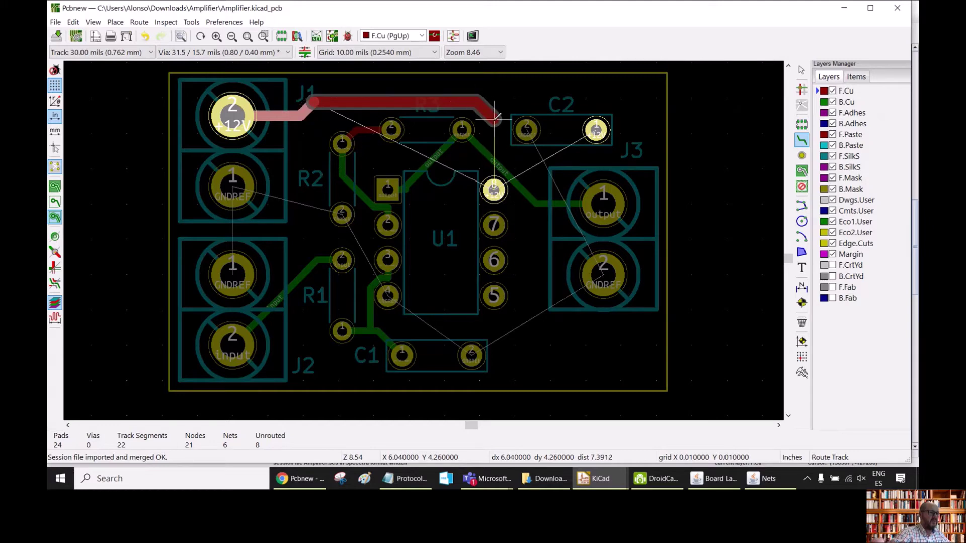
pyautogui.click(494, 190)
pyautogui.click(494, 189)
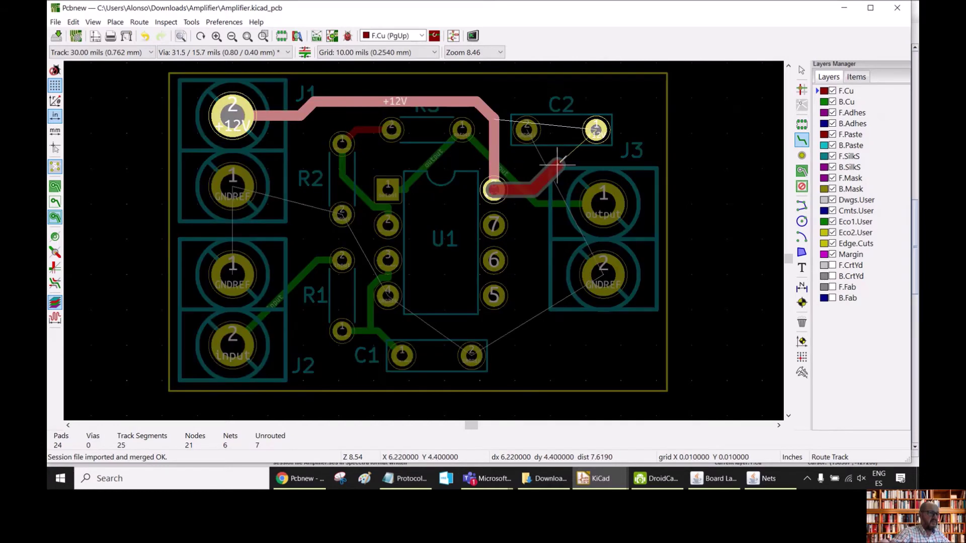
pyautogui.click(596, 130)
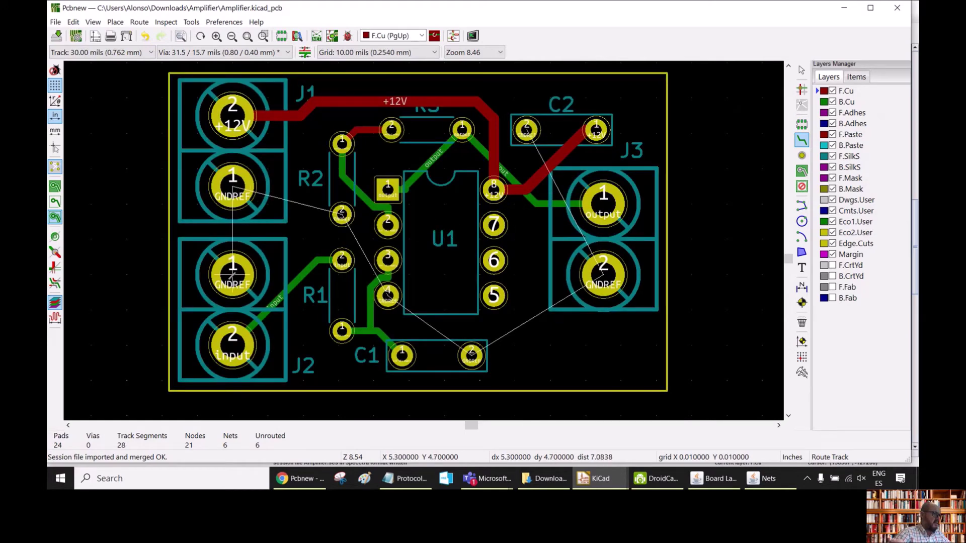
# Route the GNDREF net on F.Cu from J2 pad 1 to J1 pad 1 and on to R2 pad 2.
pyautogui.click(233, 271)
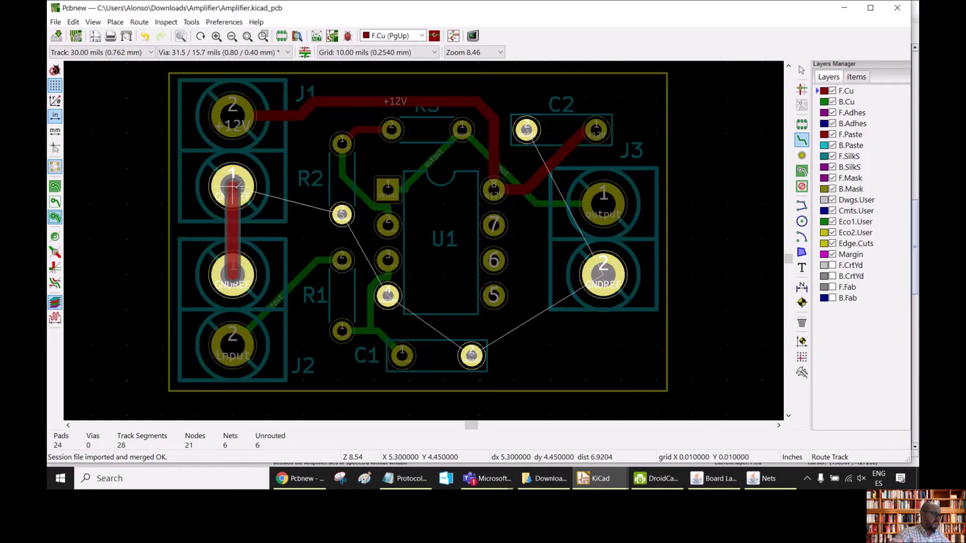
pyautogui.click(233, 186)
pyautogui.click(242, 182)
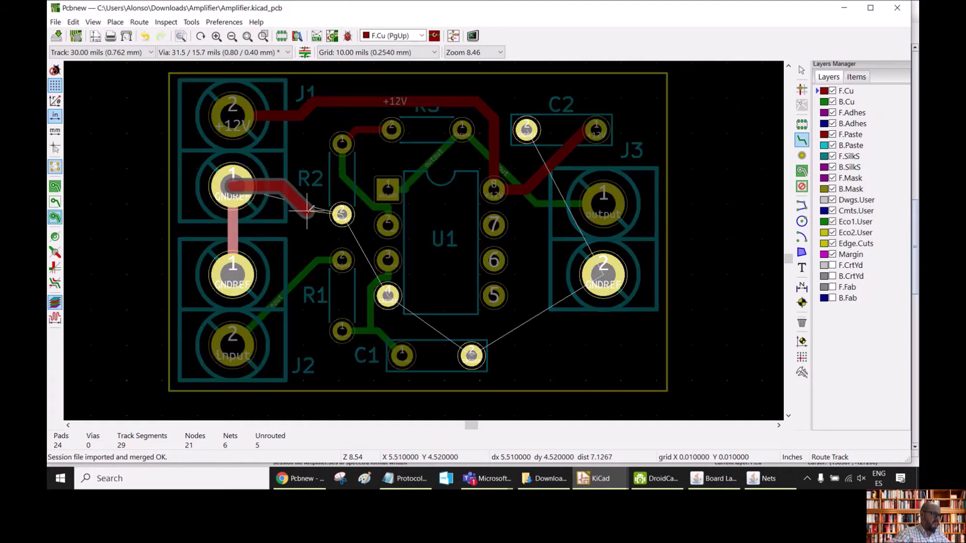
pyautogui.click(307, 210)
pyautogui.click(342, 214)
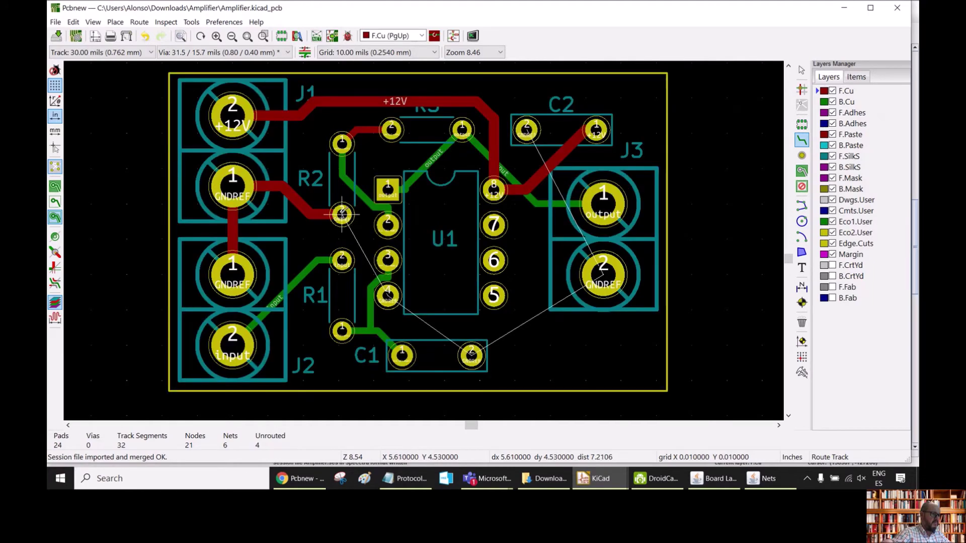
# Branch a GNDREF track off beside R2 to U1 pin 4 and continue it to C1 pad 2 on F.Cu.
pyautogui.click(308, 214)
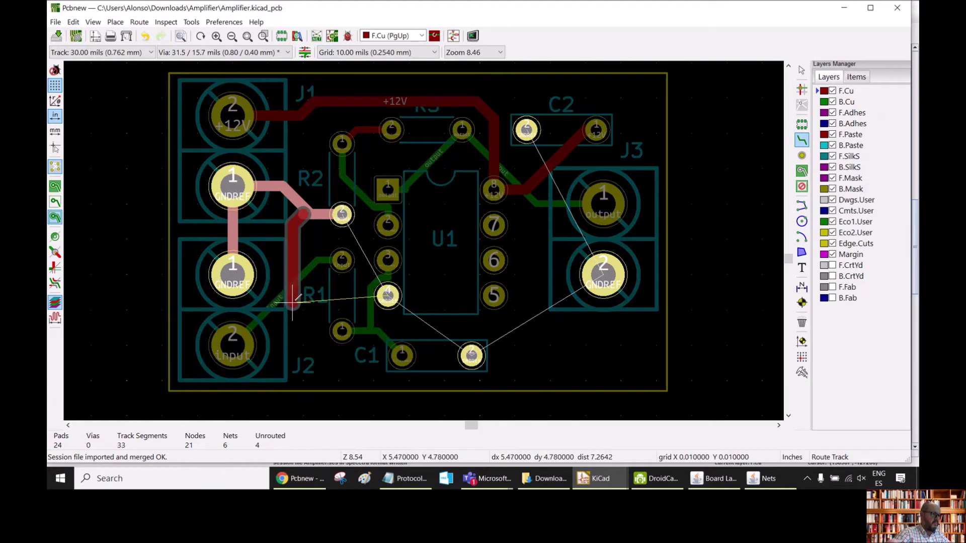
pyautogui.click(330, 298)
pyautogui.click(387, 296)
pyautogui.click(431, 296)
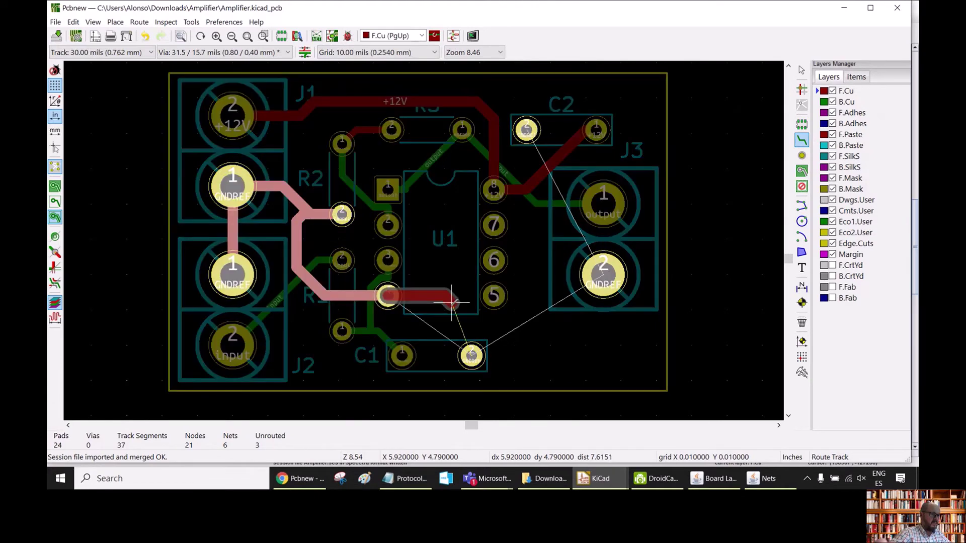
pyautogui.click(472, 346)
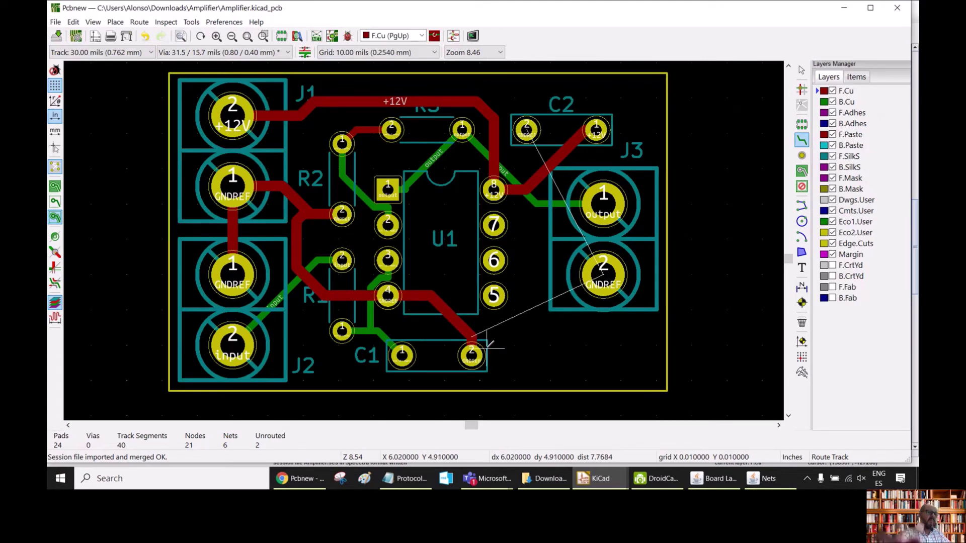
# Route the GNDREF track on F.Cu from C1 pad 2 to J3 pad 2.
pyautogui.click(472, 356)
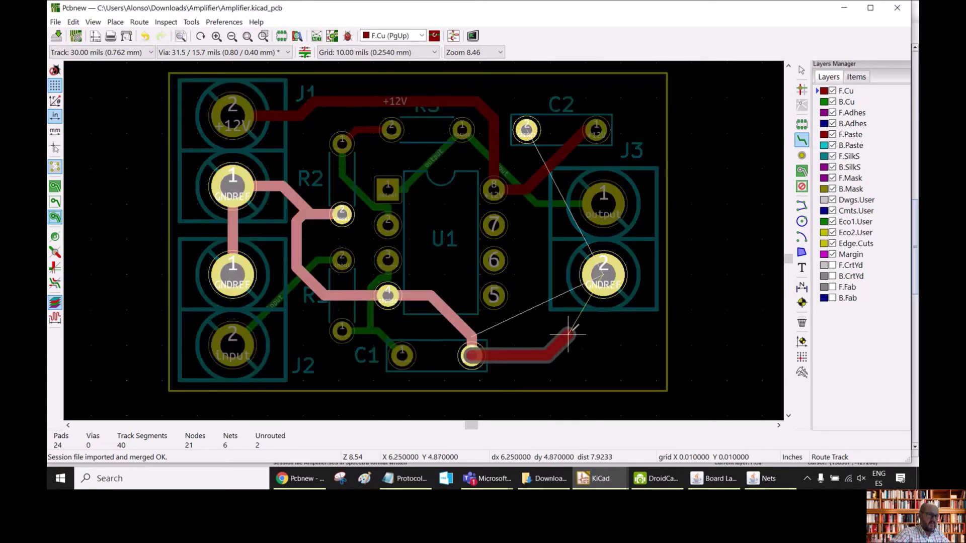
pyautogui.click(571, 356)
pyautogui.click(606, 277)
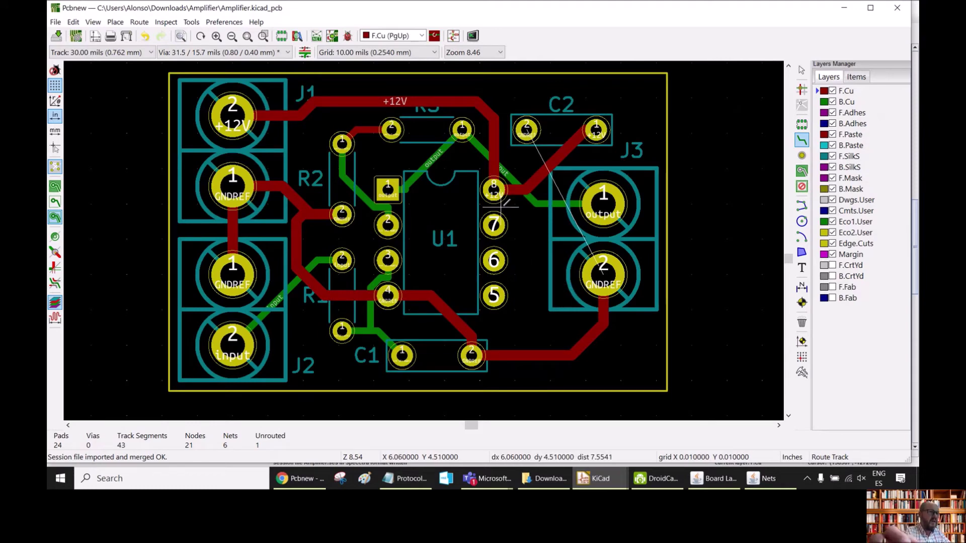
# Route GNDREF from C2 pad 2 on F.Cu around C2, place a through via, and continue on B.Cu to J3 pad 2.
pyautogui.click(527, 130)
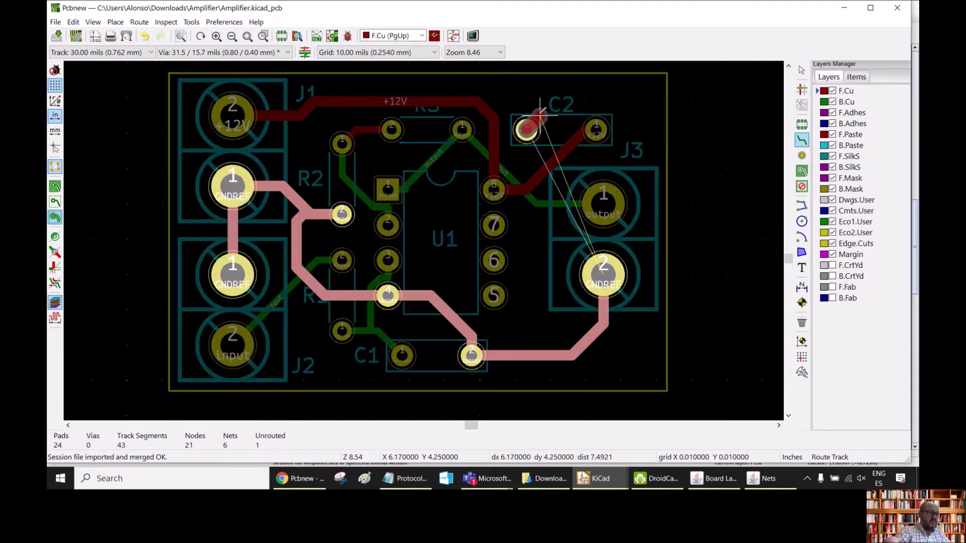
pyautogui.click(566, 99)
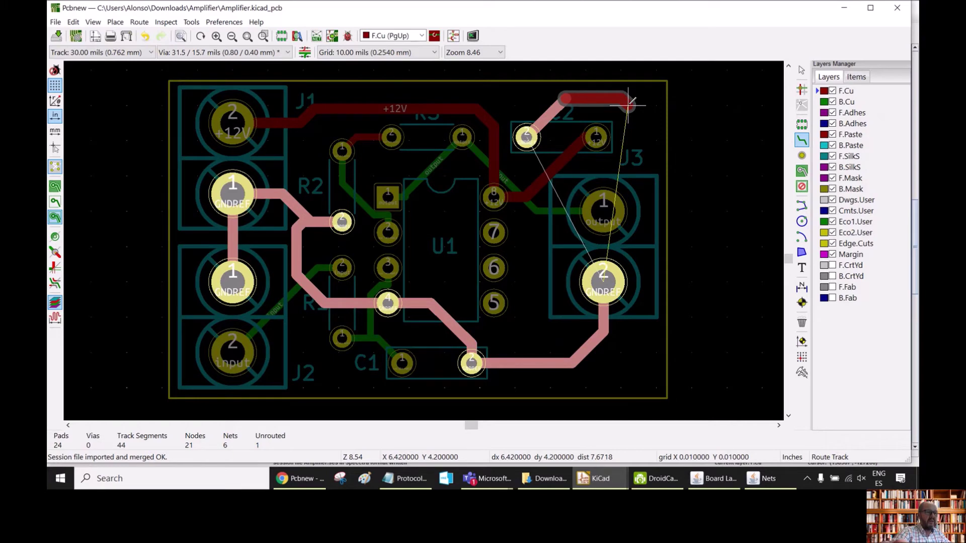
pyautogui.rightClick(629, 105)
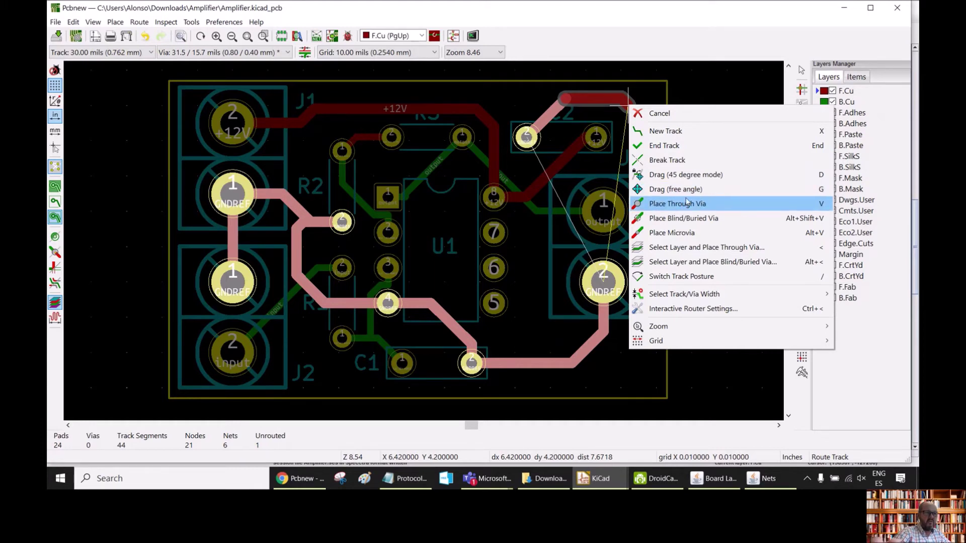
pyautogui.click(816, 205)
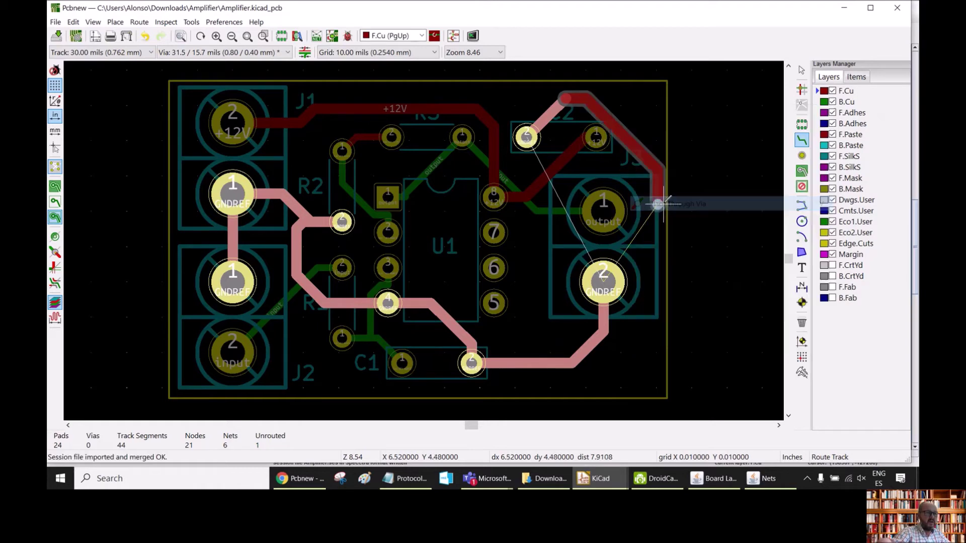
pyautogui.click(642, 97)
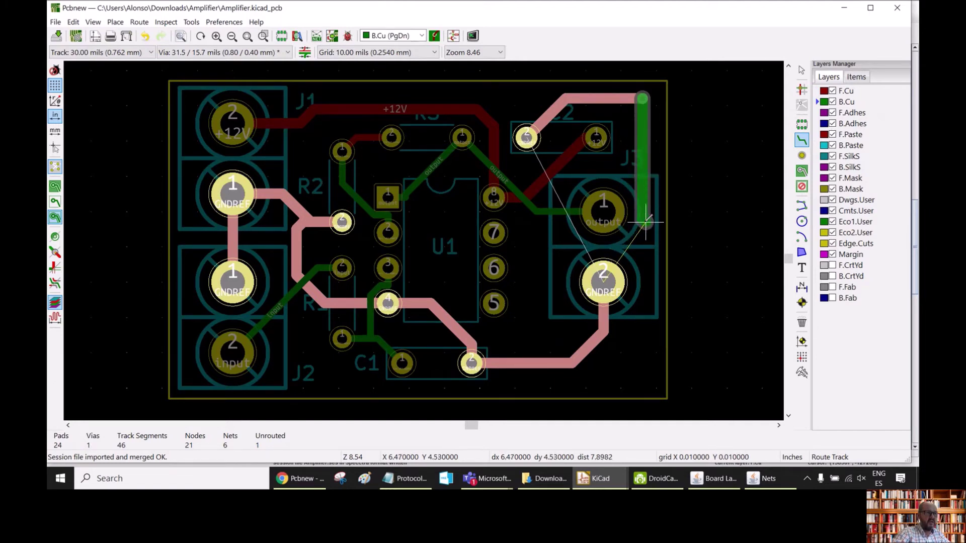
pyautogui.click(611, 277)
pyautogui.click(610, 277)
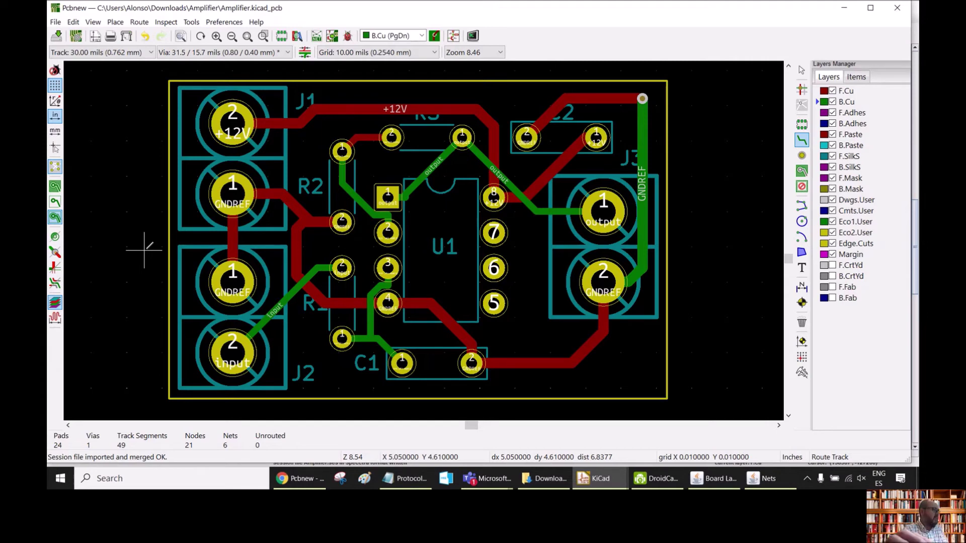
# Delete all tracks and vias on all layers of the board with Global Deletions.
pyautogui.click(74, 23)
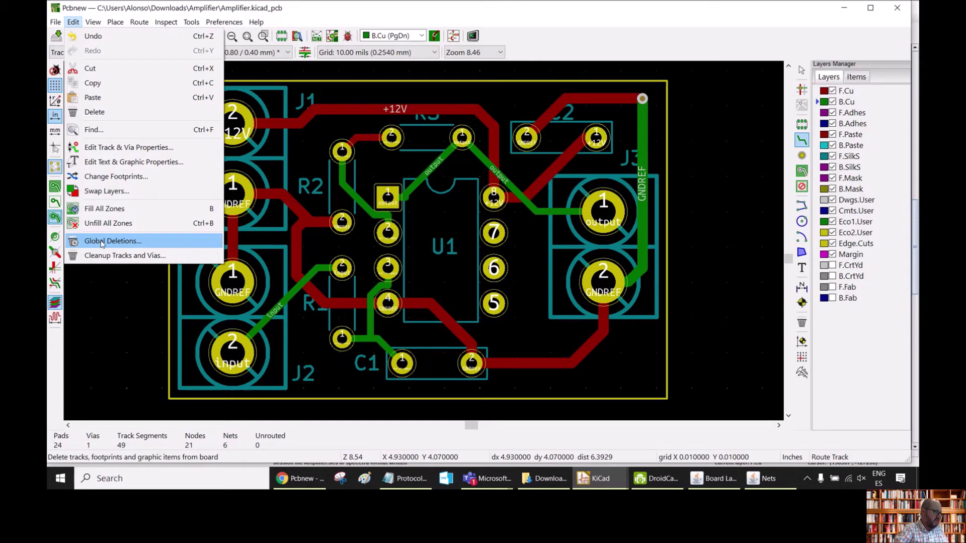
pyautogui.click(121, 242)
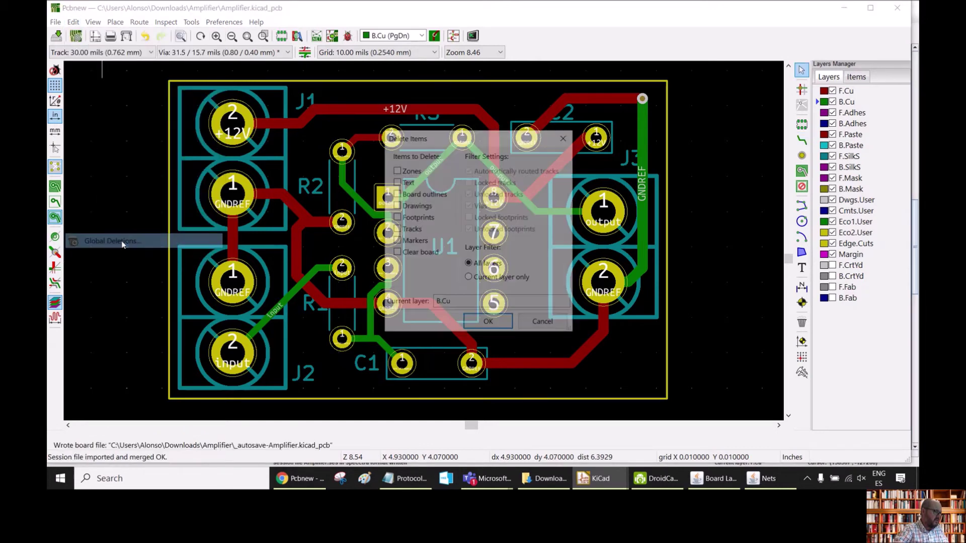
pyautogui.click(396, 229)
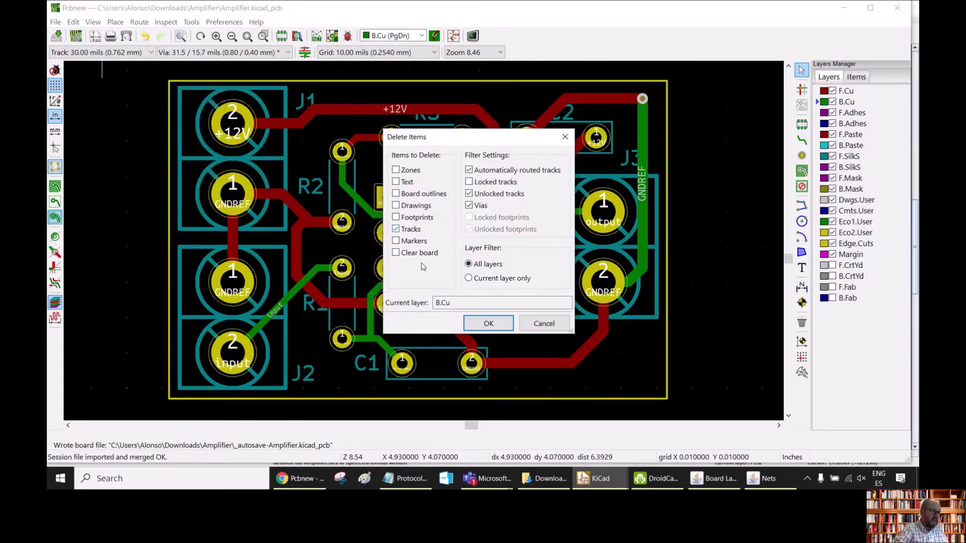
pyautogui.click(488, 324)
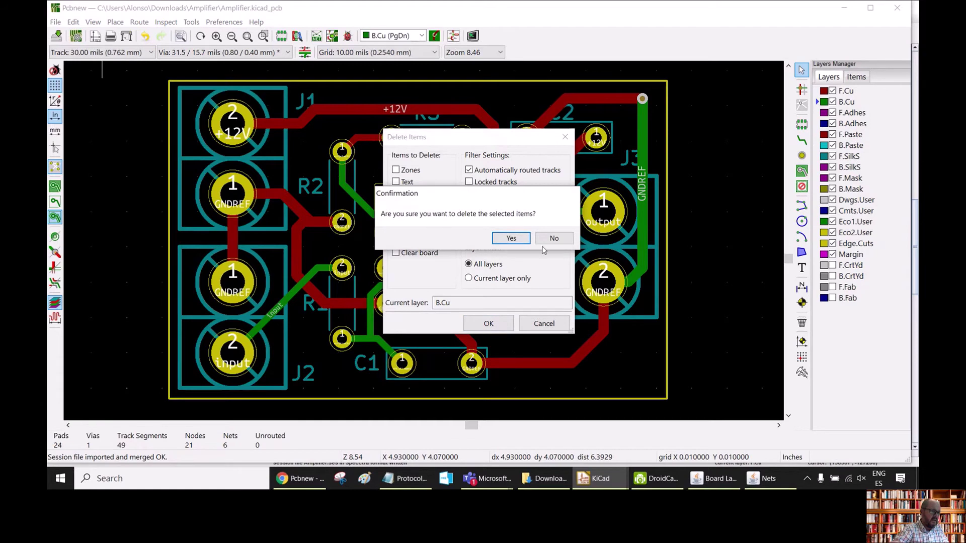
pyautogui.click(518, 242)
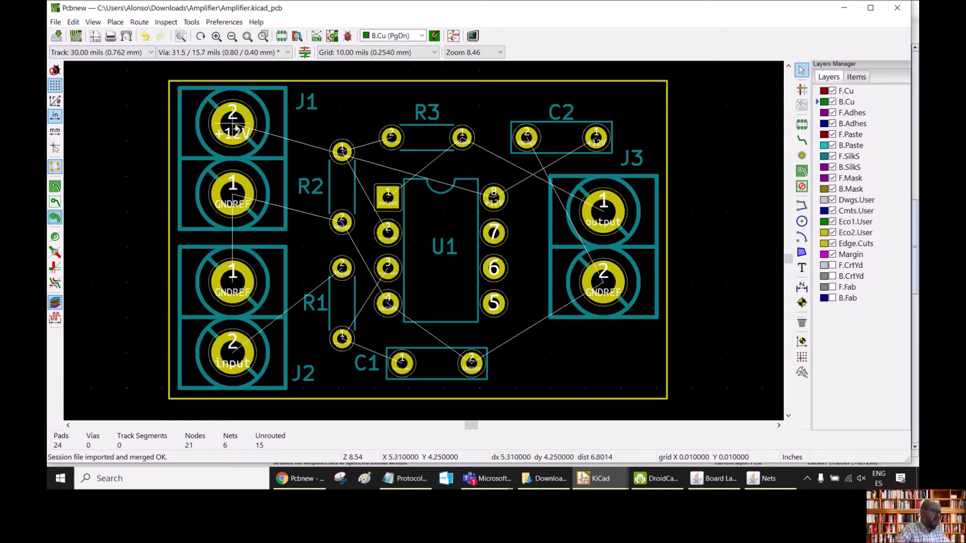
# Route the +12V net on B.Cu from J1 pad 2 over R3 to U1 pin 8 and on to C2 pad 1.
pyautogui.press('x')
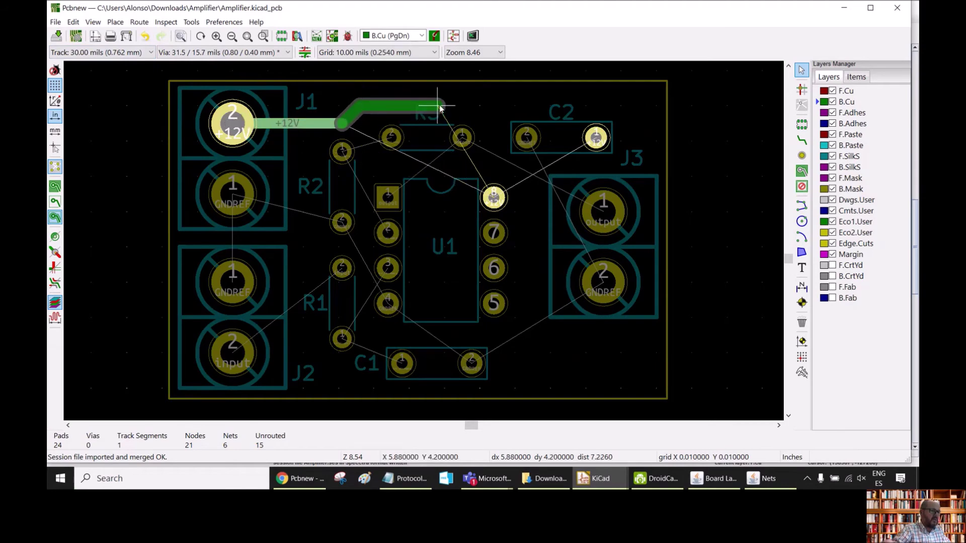
pyautogui.click(482, 109)
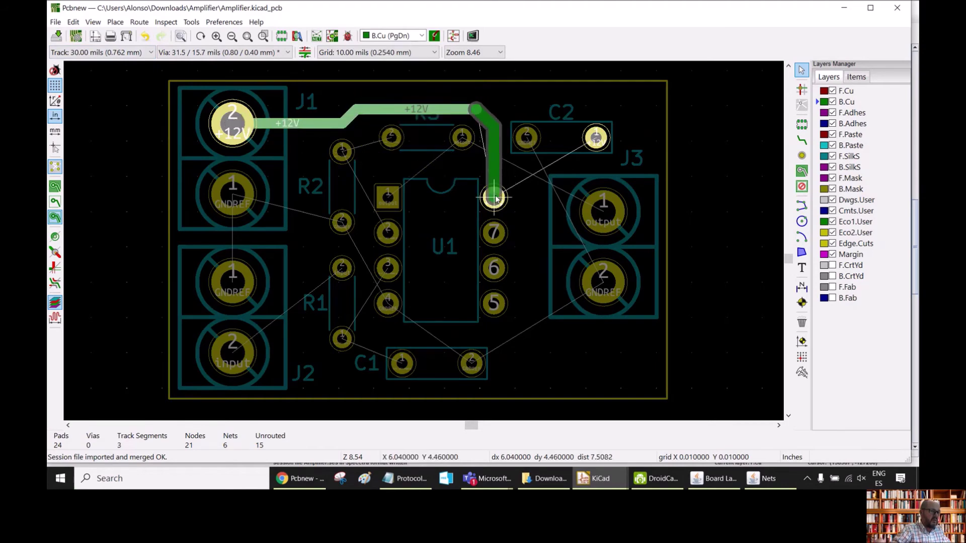
pyautogui.click(494, 197)
pyautogui.click(495, 198)
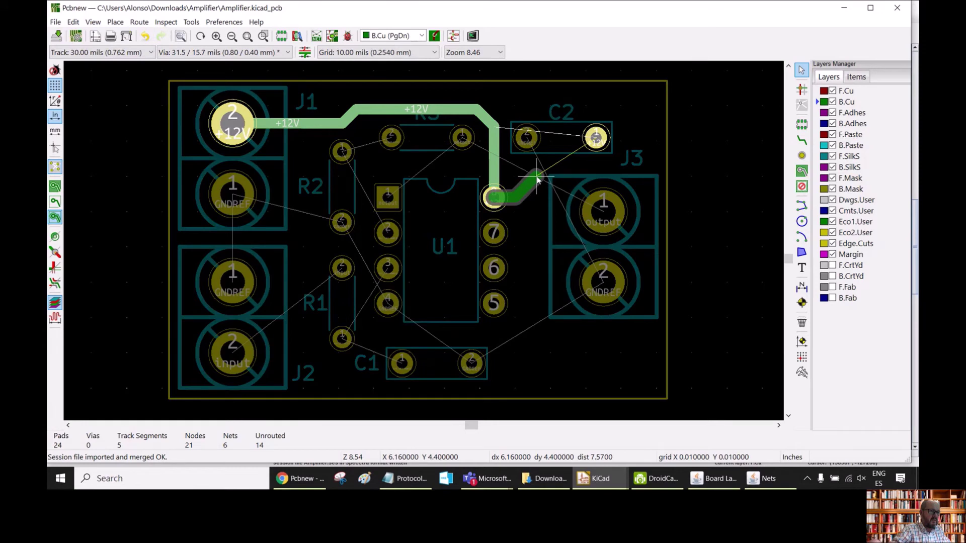
pyautogui.click(553, 159)
pyautogui.click(597, 139)
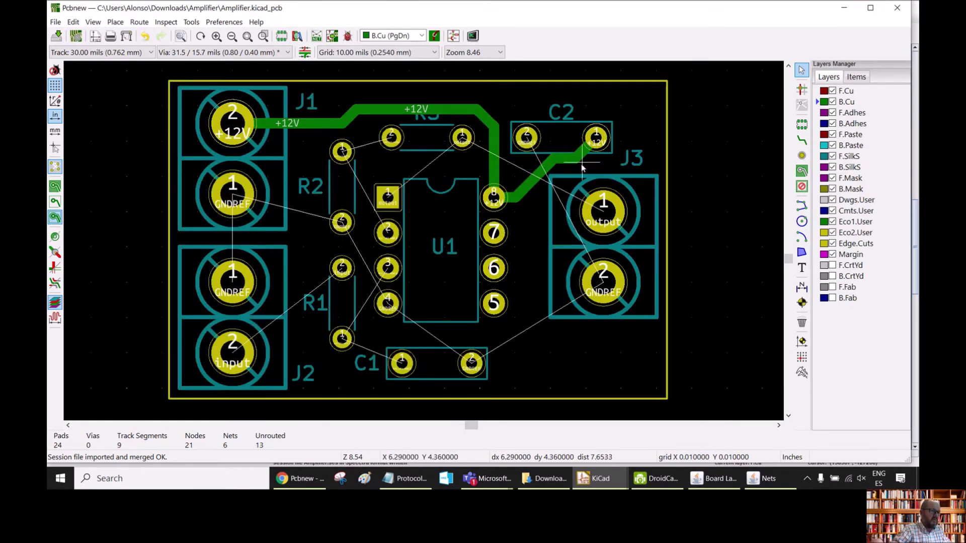
# Route the GNDREF net on B.Cu from J2 pad 1 to J1 pad 1 and on to R2 pad 2.
pyautogui.click(237, 280)
pyautogui.click(241, 203)
pyautogui.click(240, 202)
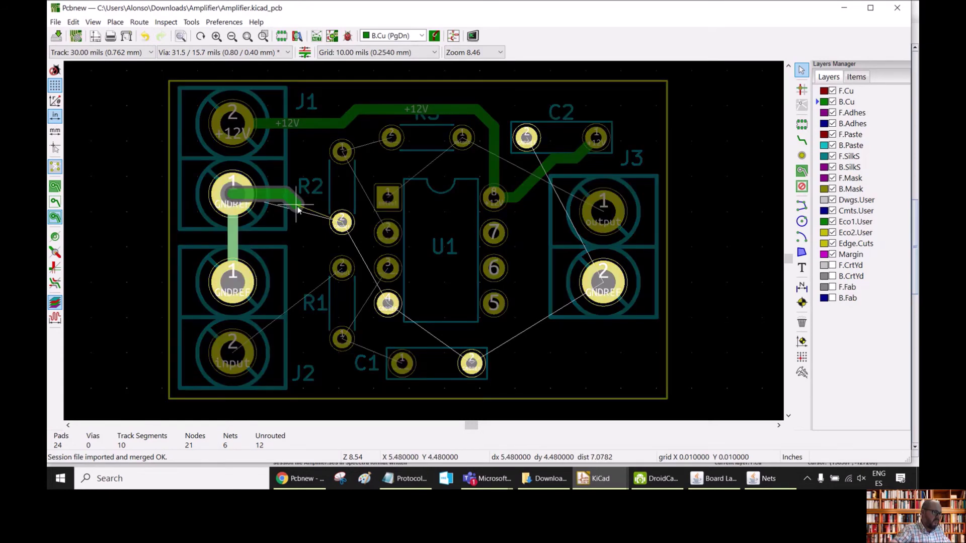
pyautogui.click(342, 223)
# Finish the GNDREF track at R2 pad 2 on B.Cu, branch it down to U1 pin 4, and continue to C1 pad 2.
pyautogui.click(342, 222)
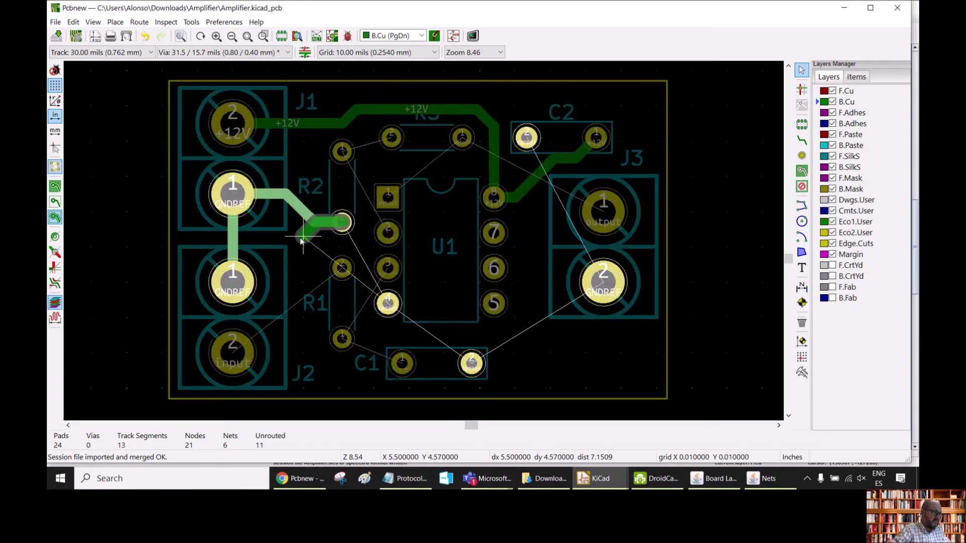
pyautogui.click(297, 262)
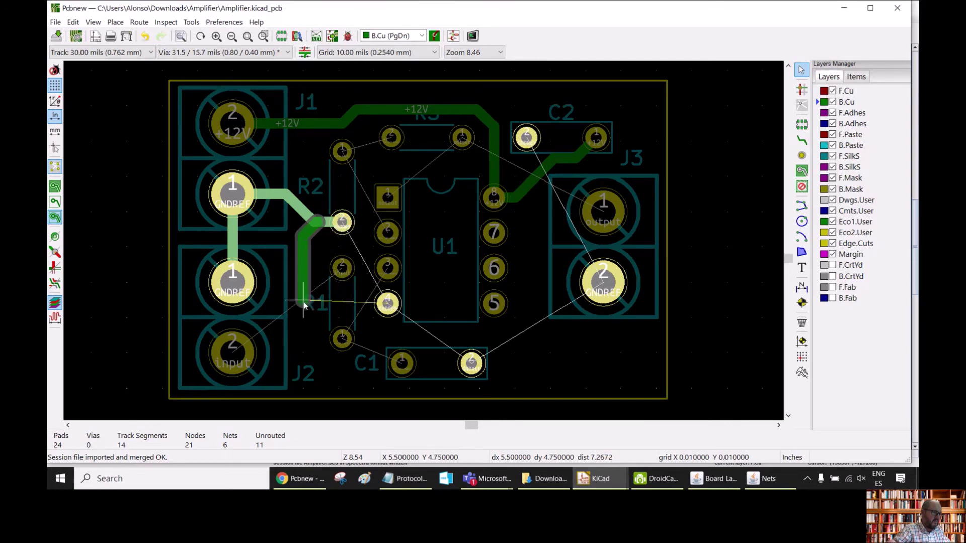
pyautogui.click(389, 304)
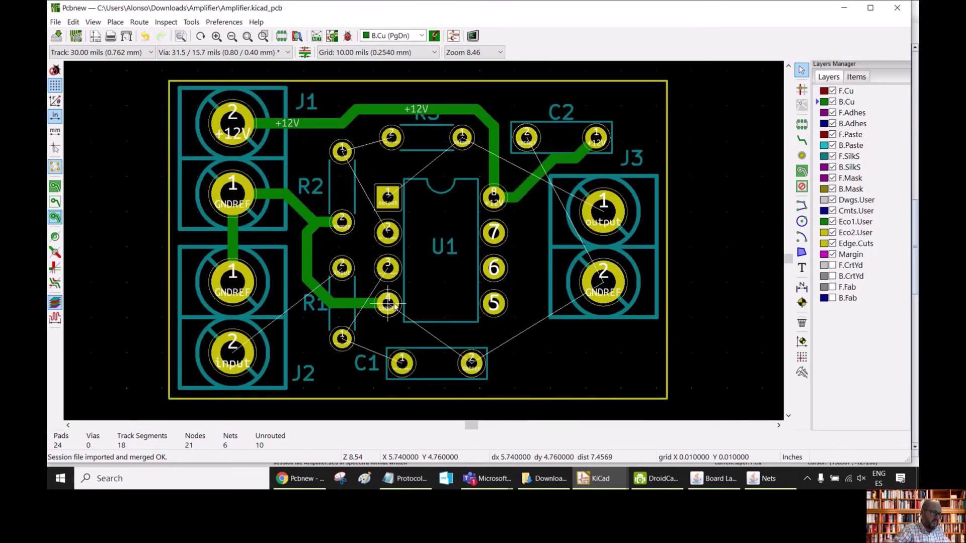
pyautogui.click(393, 305)
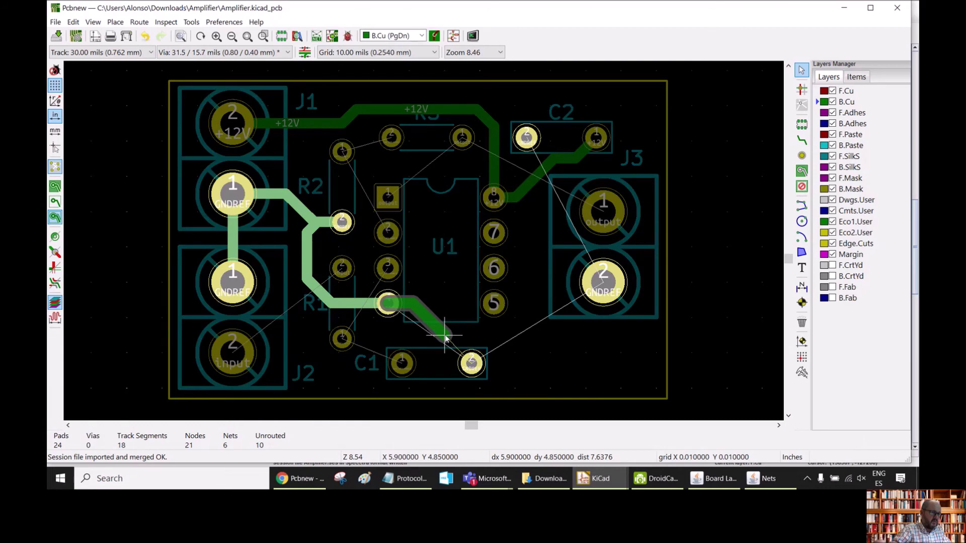
pyautogui.click(471, 363)
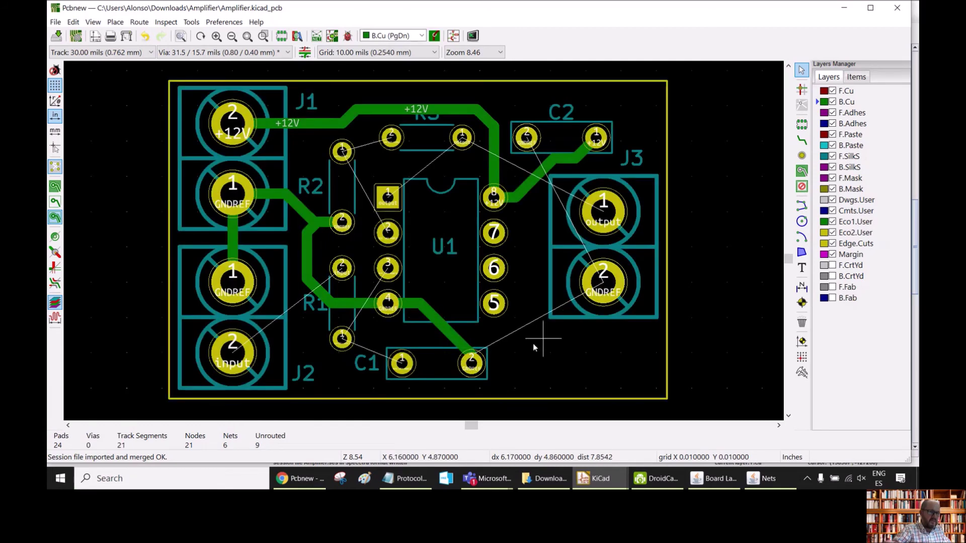
# Route GNDREF on B.Cu from C1 pad 2 along the board's lower edge and up to J3 pad 2.
pyautogui.click(472, 365)
pyautogui.click(584, 355)
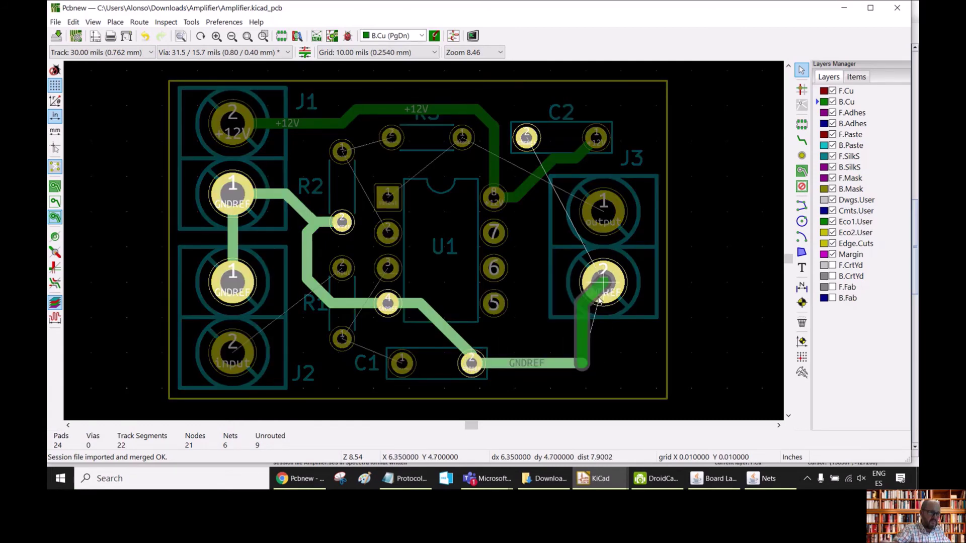
pyautogui.click(603, 295)
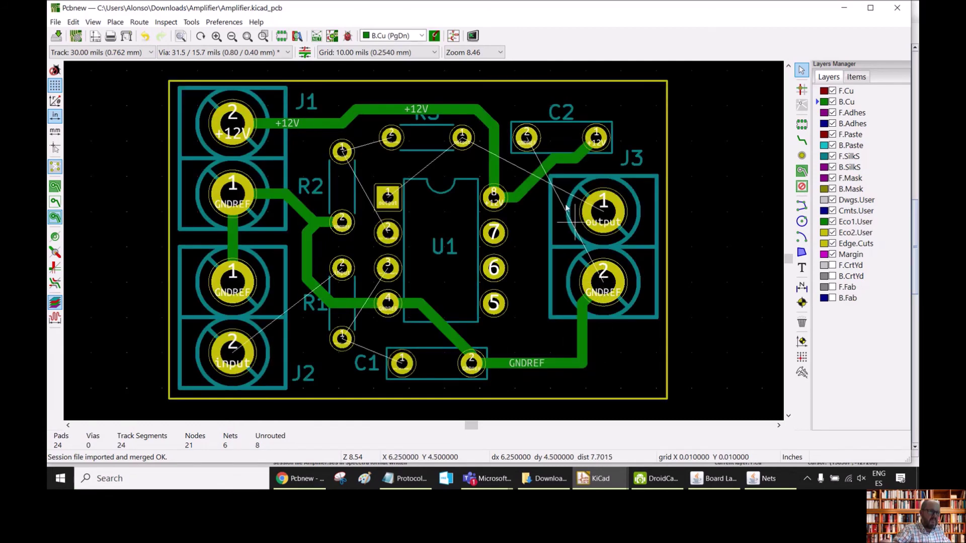
# Route GNDREF on B.Cu from C2 pad 2 over C2 pad 1 and around the outer side of J3 to J3 pad 2.
pyautogui.click(527, 137)
pyautogui.scroll(1, 557, 101)
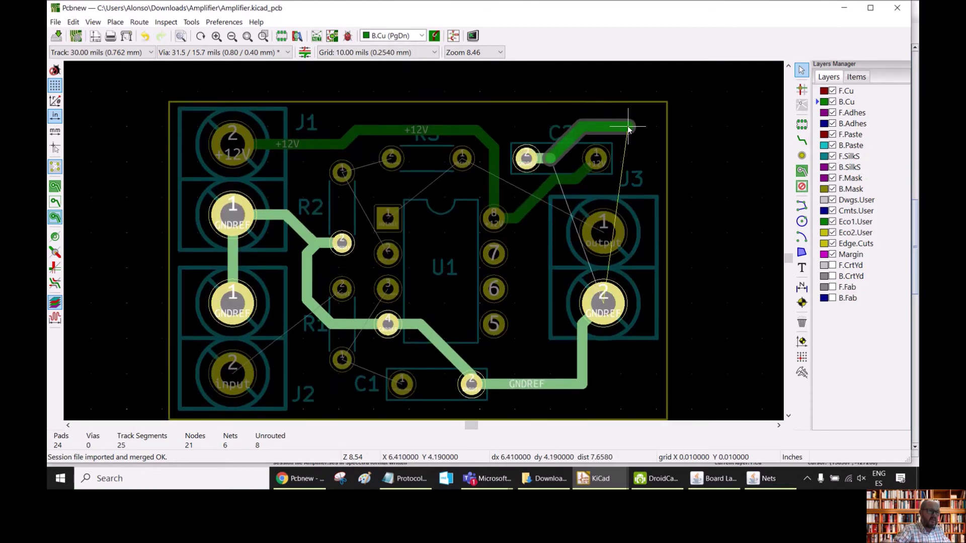
pyautogui.click(625, 130)
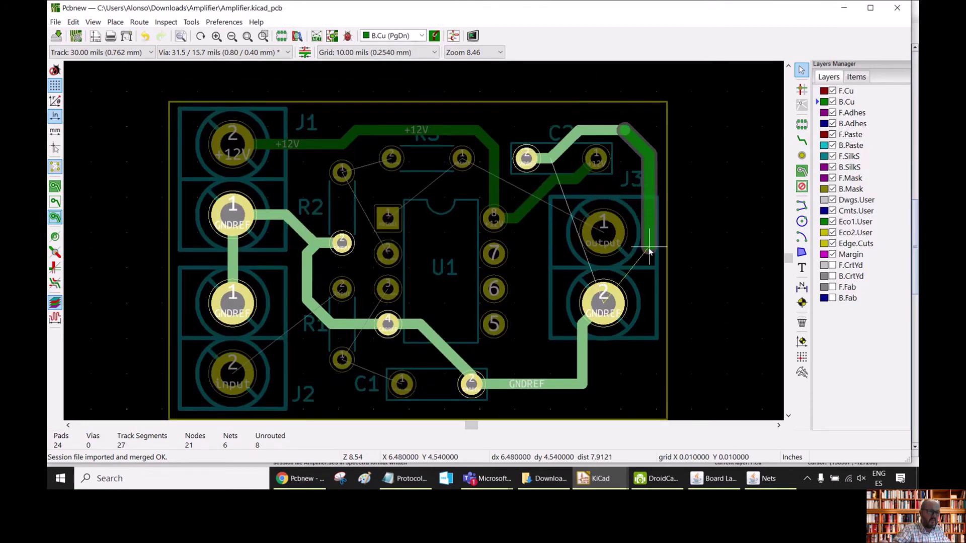
pyautogui.click(650, 253)
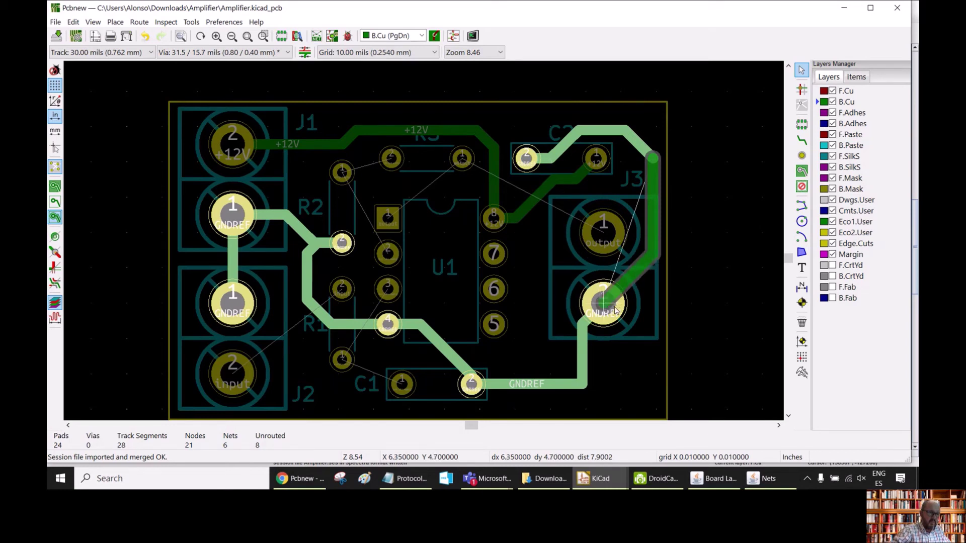
pyautogui.click(641, 305)
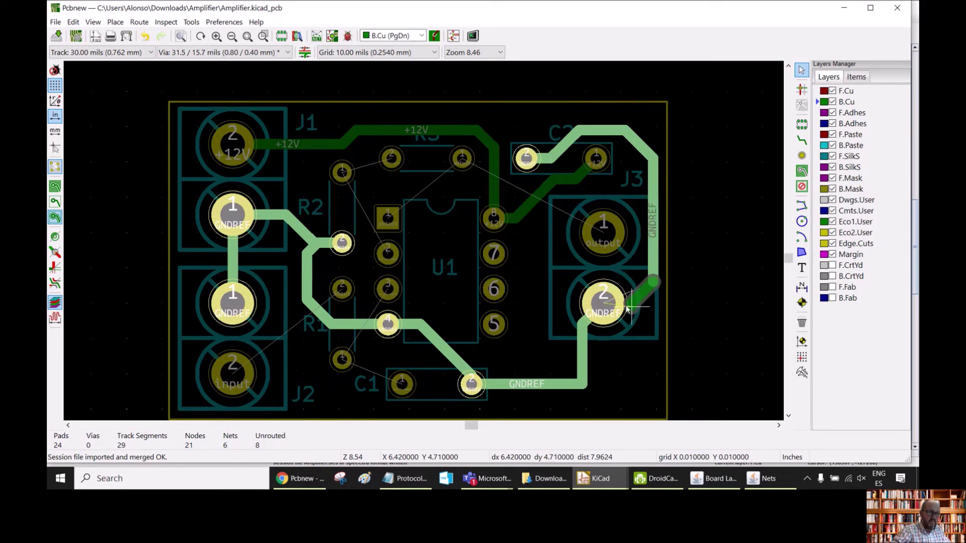
pyautogui.click(651, 302)
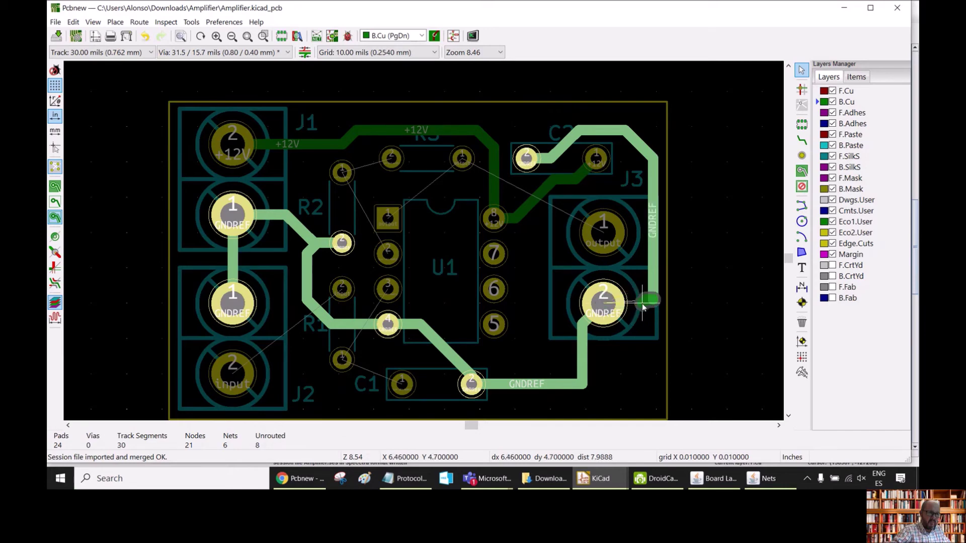
pyautogui.click(605, 302)
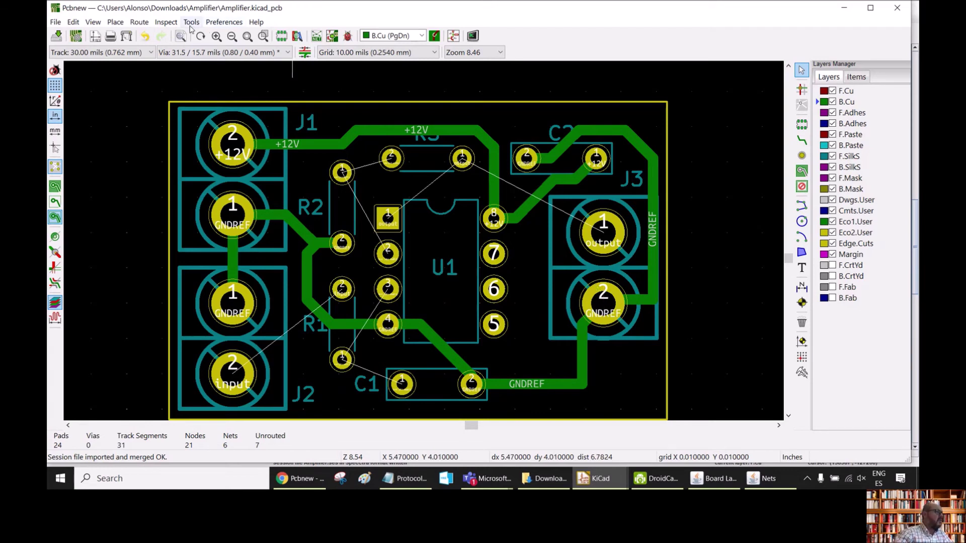
# List the board's nets and highlight GNDREF, +12V and Net-(C1-Pad1) in turn to check their routing.
pyautogui.click(192, 23)
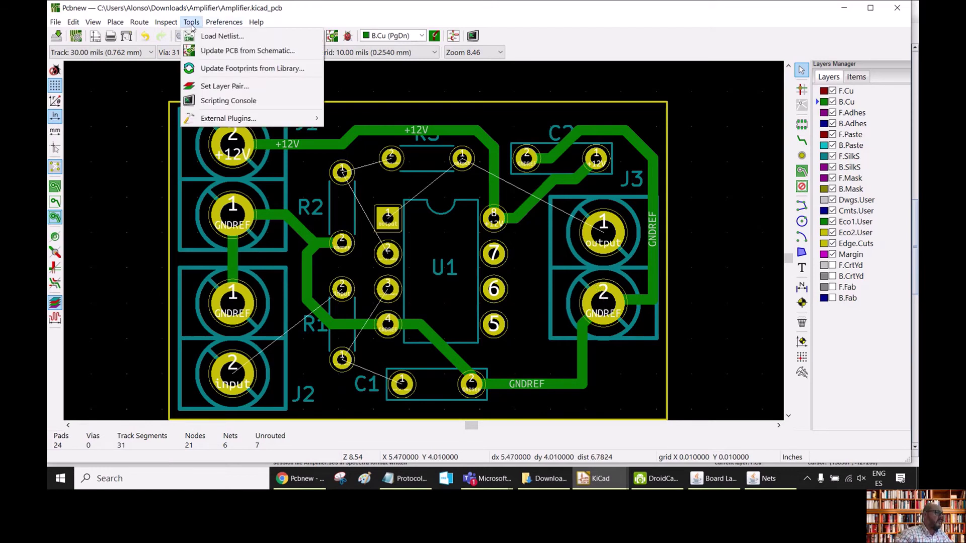
pyautogui.moveTo(171, 26)
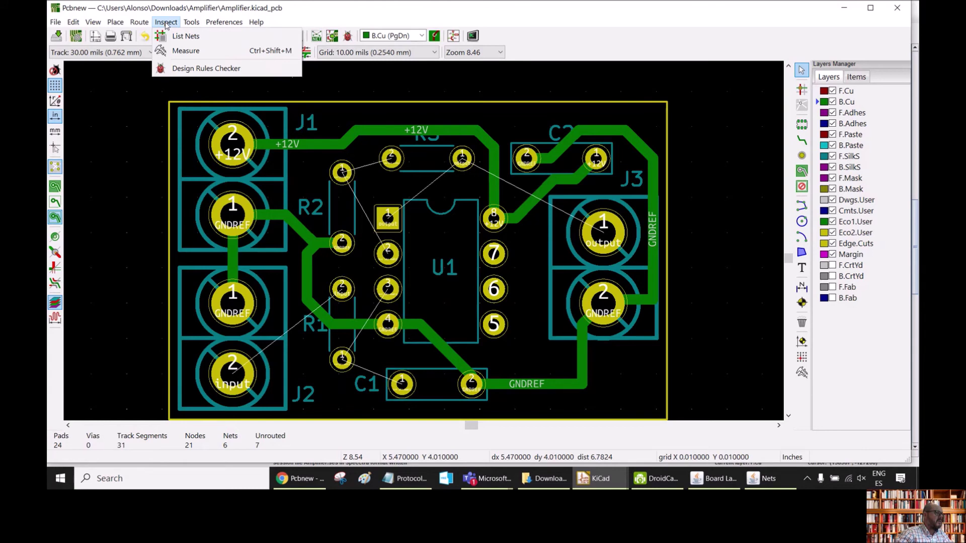
pyautogui.click(183, 40)
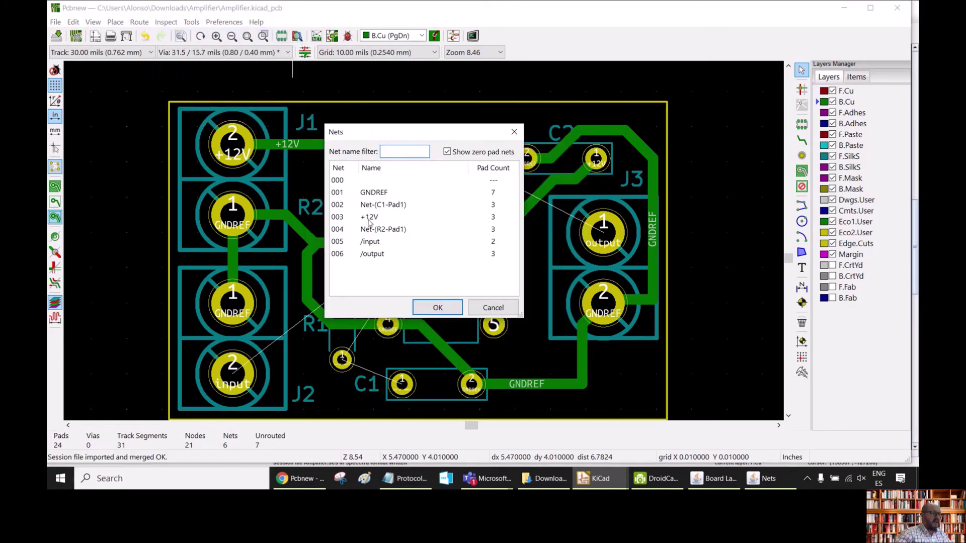
pyautogui.moveTo(406, 133); pyautogui.dragTo(663, 132)
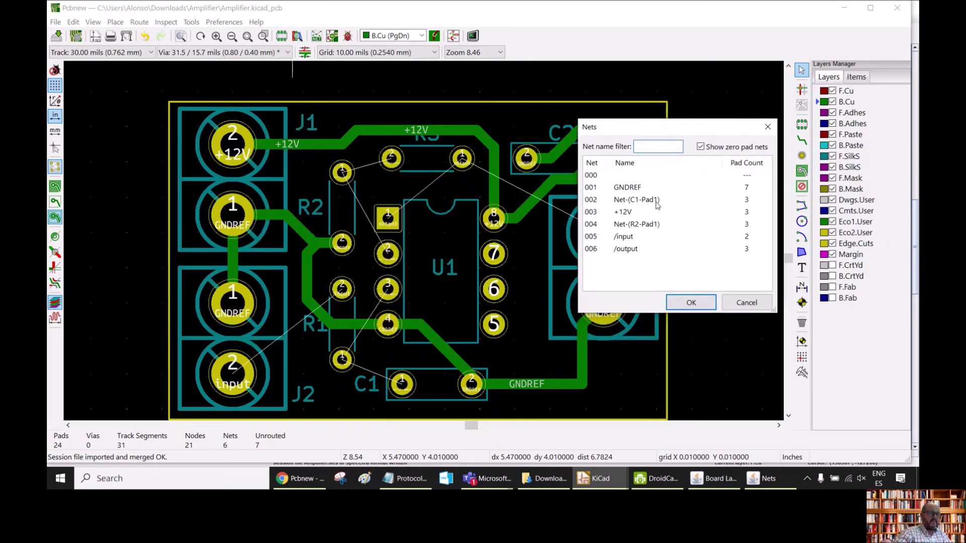
pyautogui.click(629, 189)
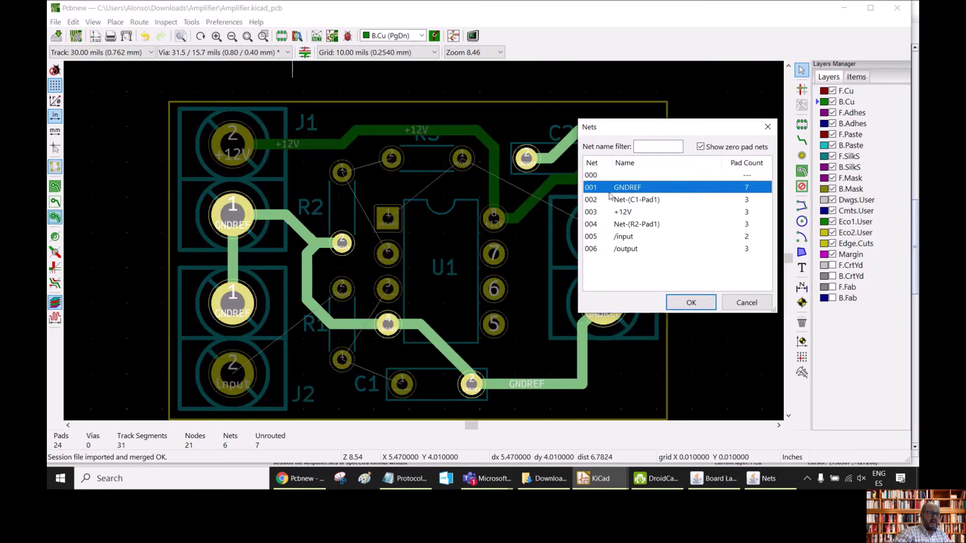
pyautogui.moveTo(632, 131); pyautogui.dragTo(66, 223)
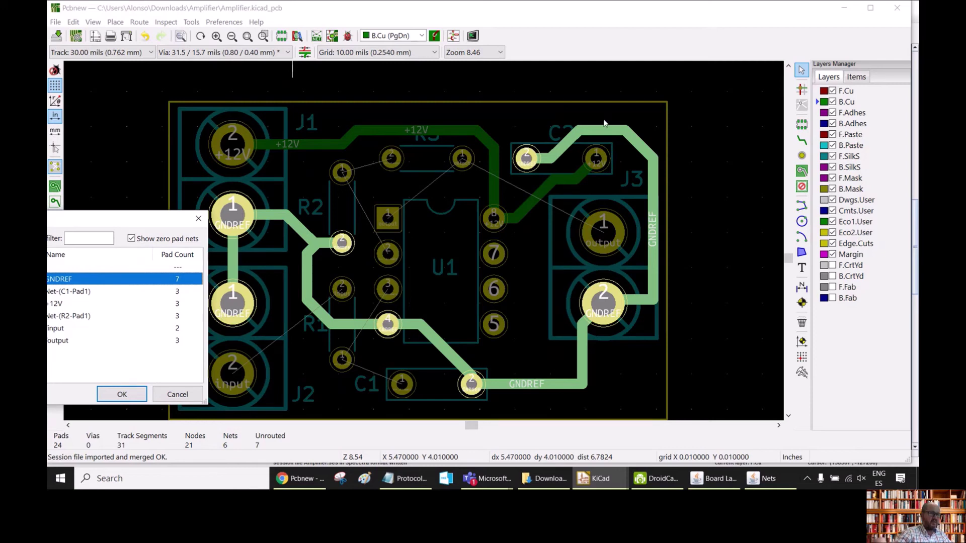
pyautogui.moveTo(49, 230); pyautogui.dragTo(140, 168)
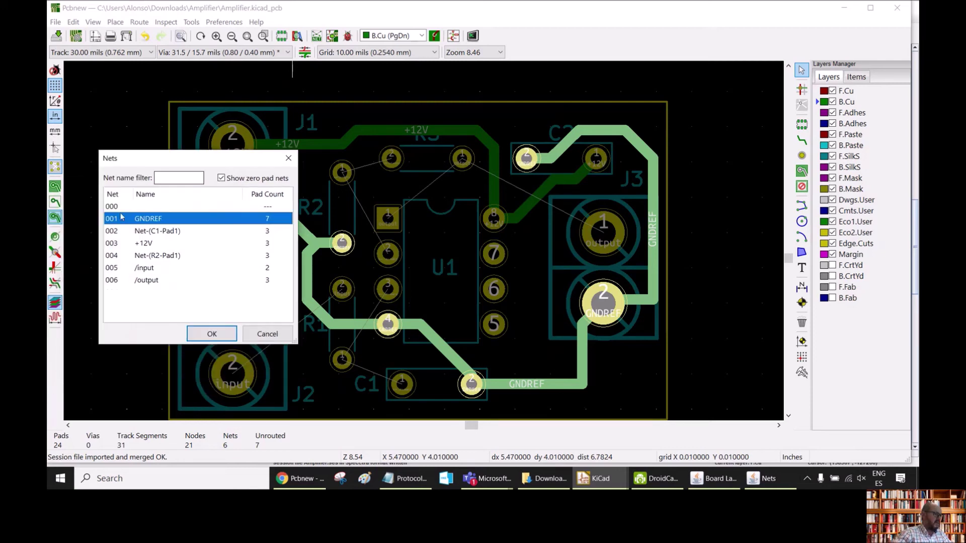
pyautogui.click(135, 246)
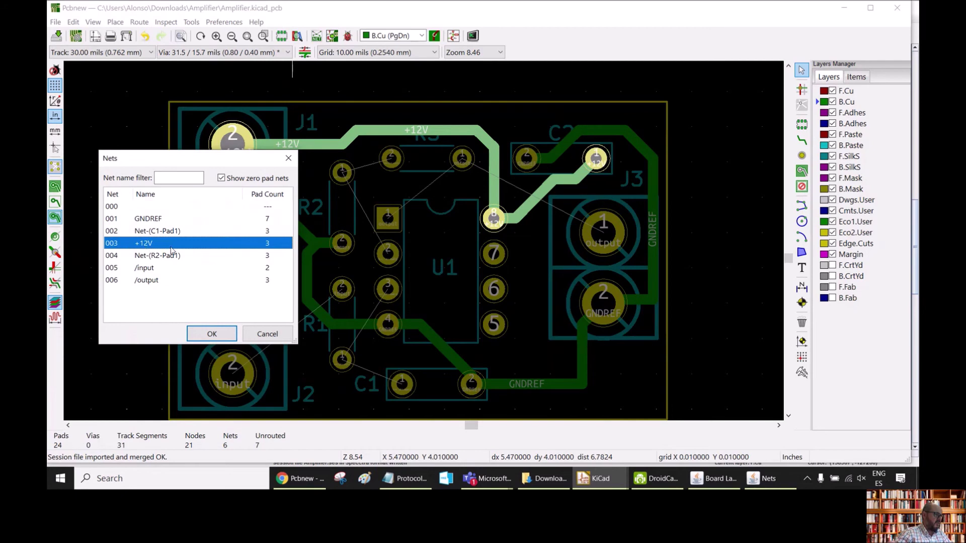
pyautogui.moveTo(230, 161); pyautogui.dragTo(296, 187)
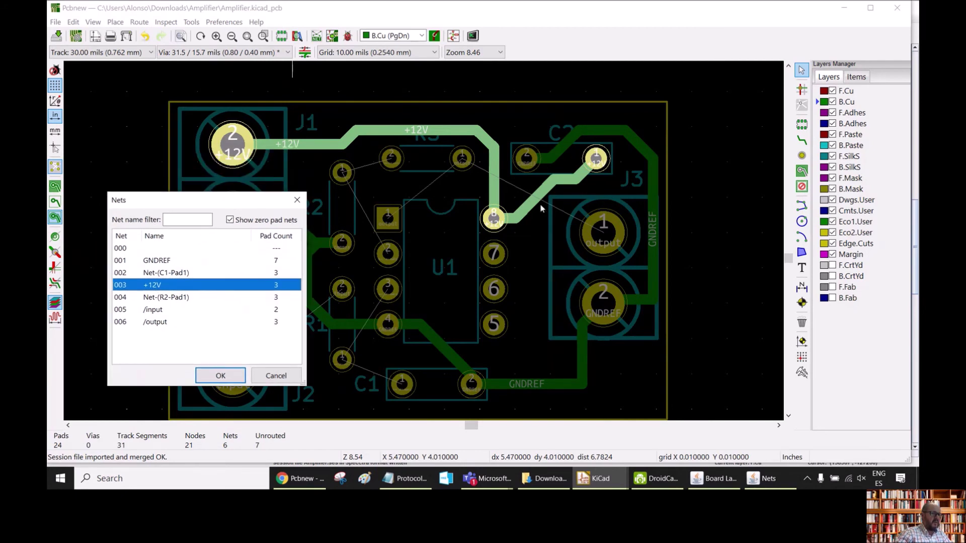
pyautogui.moveTo(166, 206); pyautogui.dragTo(143, 138)
pyautogui.click(186, 221)
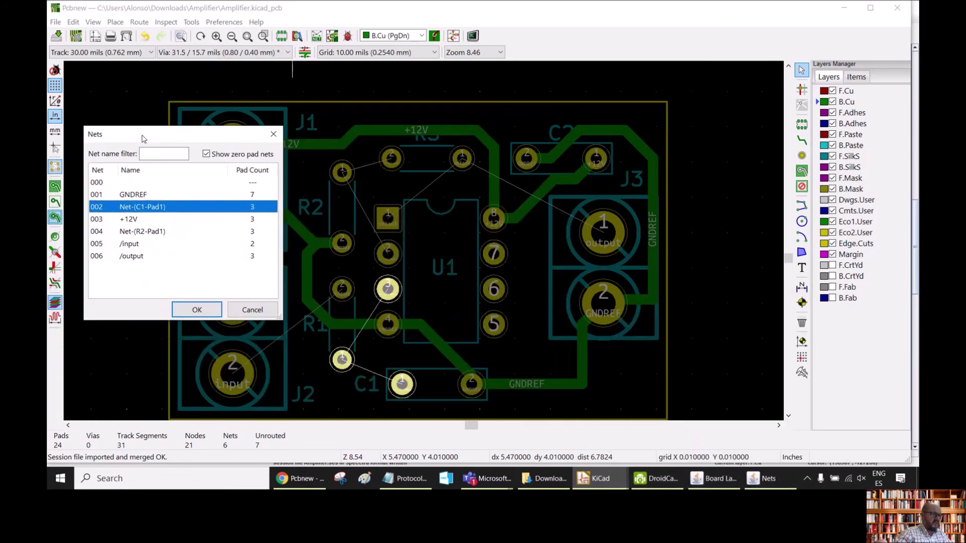
pyautogui.click(272, 136)
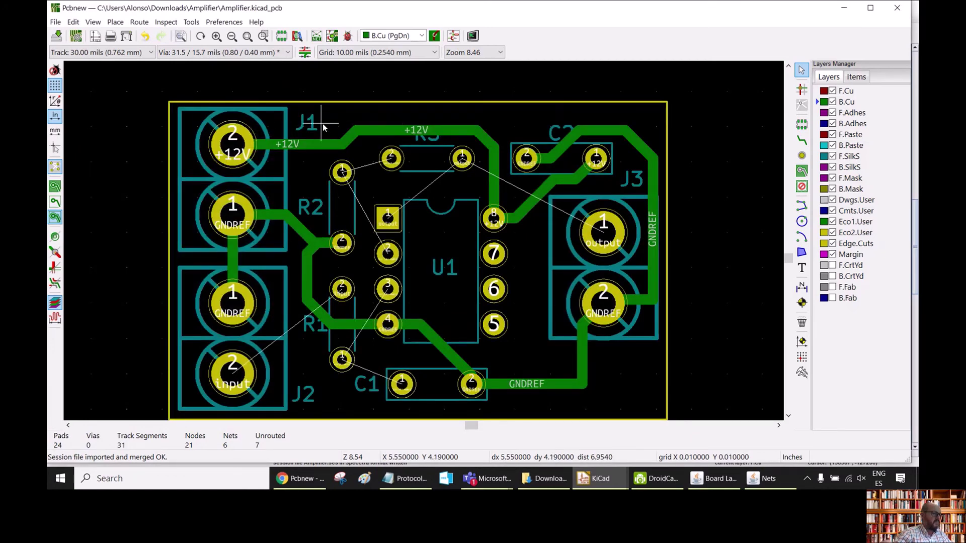
# Export the board as the Specctra DSN file Amplifier.dsn in the Amplifier folder, replacing the existing file.
pyautogui.click(56, 22)
pyautogui.moveTo(92, 115)
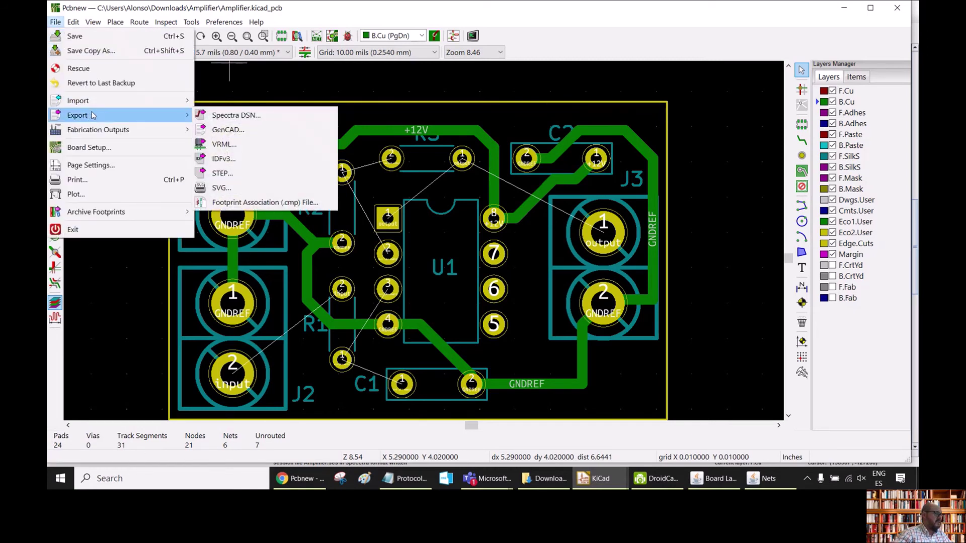
pyautogui.click(254, 116)
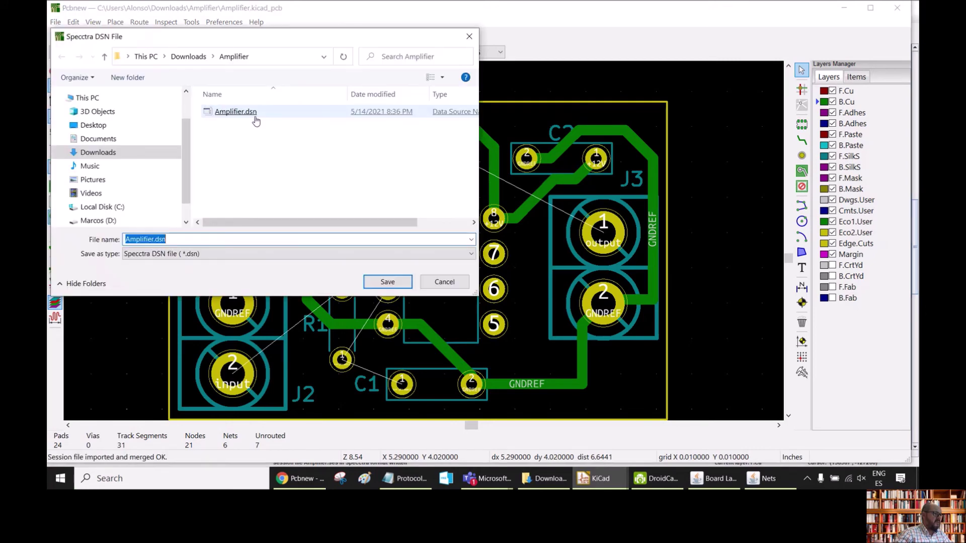
pyautogui.click(395, 289)
pyautogui.click(515, 244)
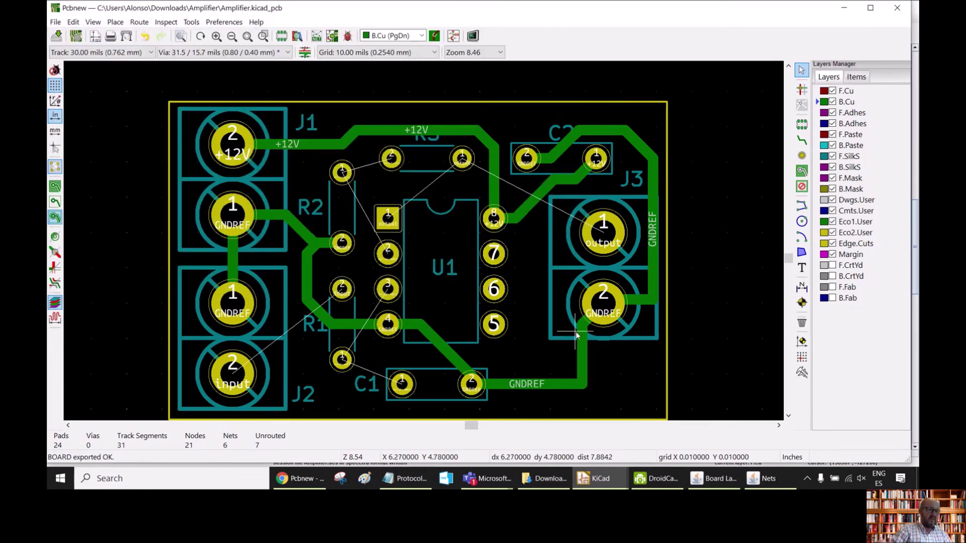
# Switch to the old FreeRouting board layout and close it, confirming the cancellation.
pyautogui.click(714, 478)
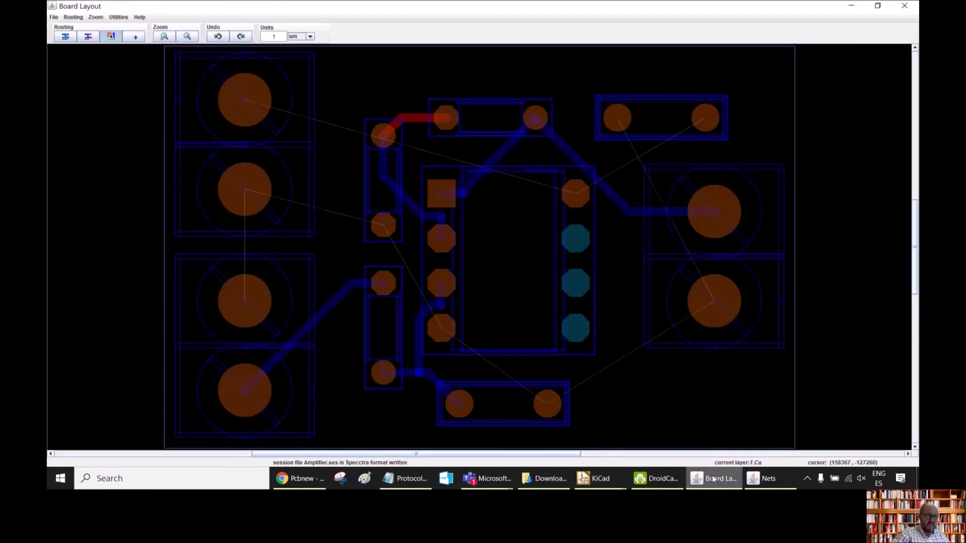
pyautogui.click(904, 5)
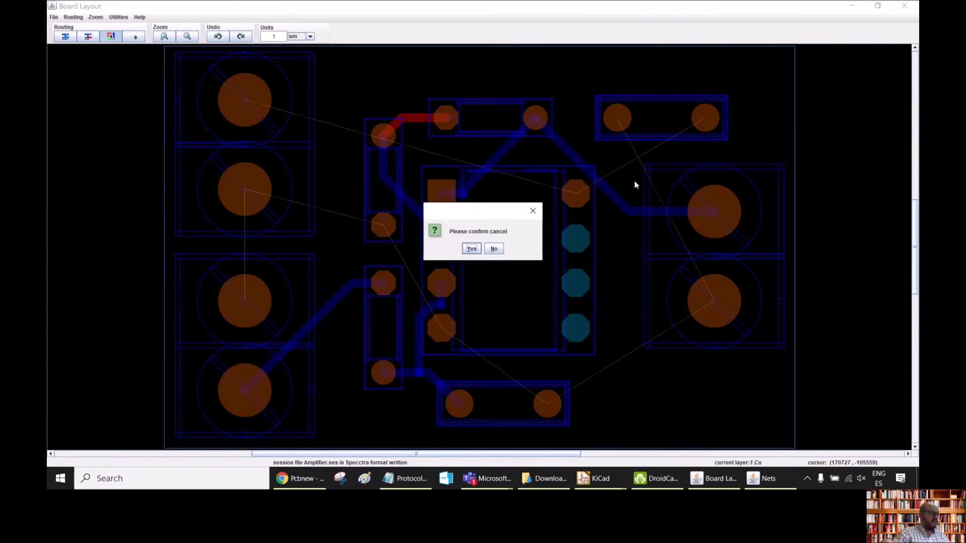
pyautogui.click(472, 248)
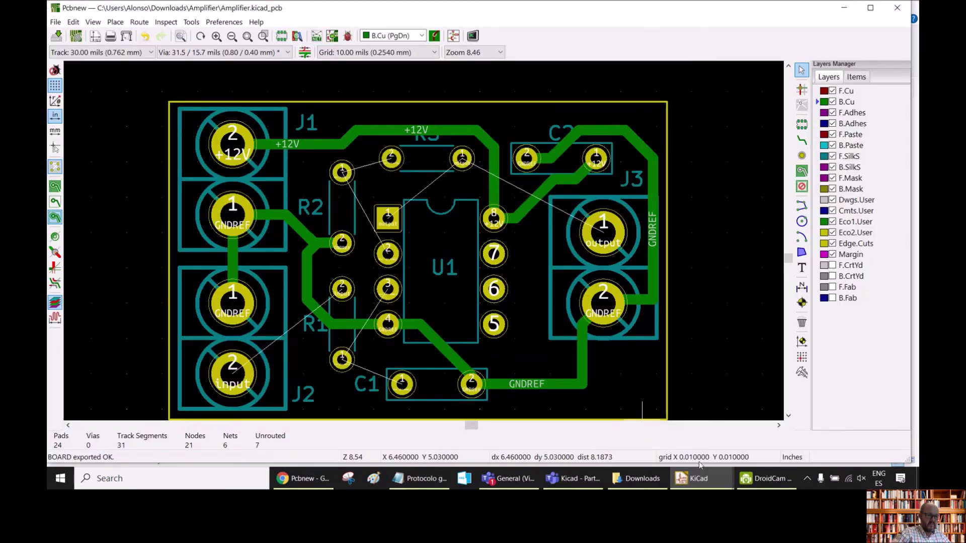
# Launch FreeRouting from the Downloads folder, open Amplifier.dsn from Downloads/Amplifier, and maximize the board layout window.
pyautogui.click(639, 479)
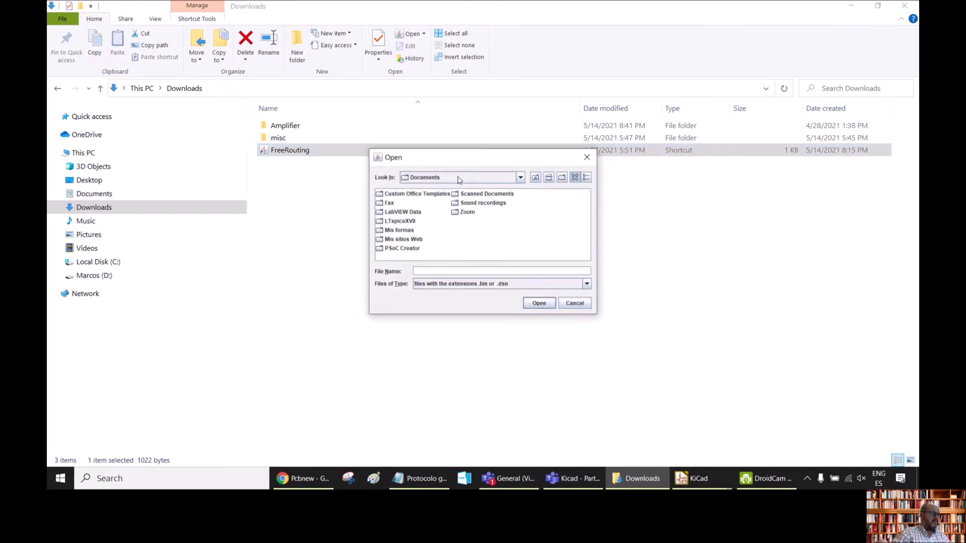
pyautogui.click(459, 178)
pyautogui.click(522, 189)
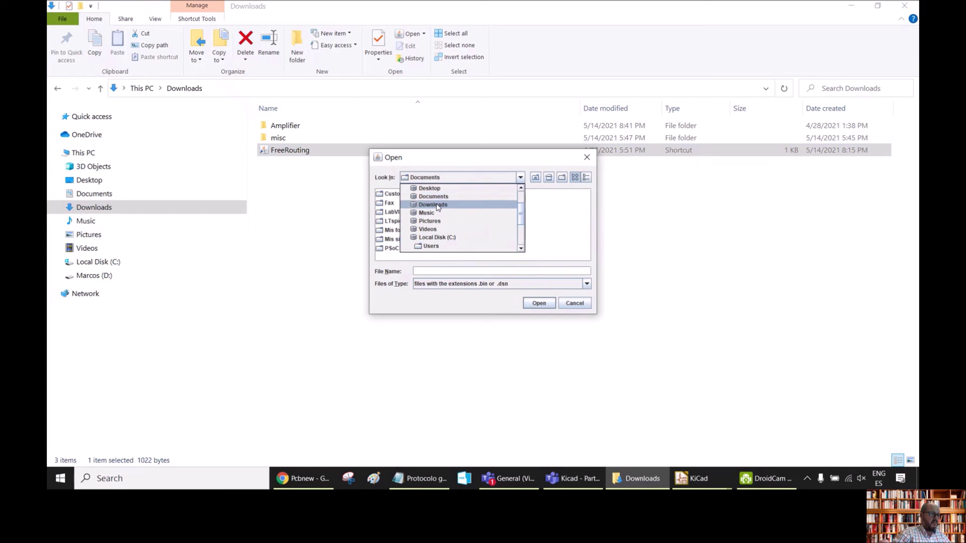
pyautogui.click(434, 205)
pyautogui.doubleClick(397, 196)
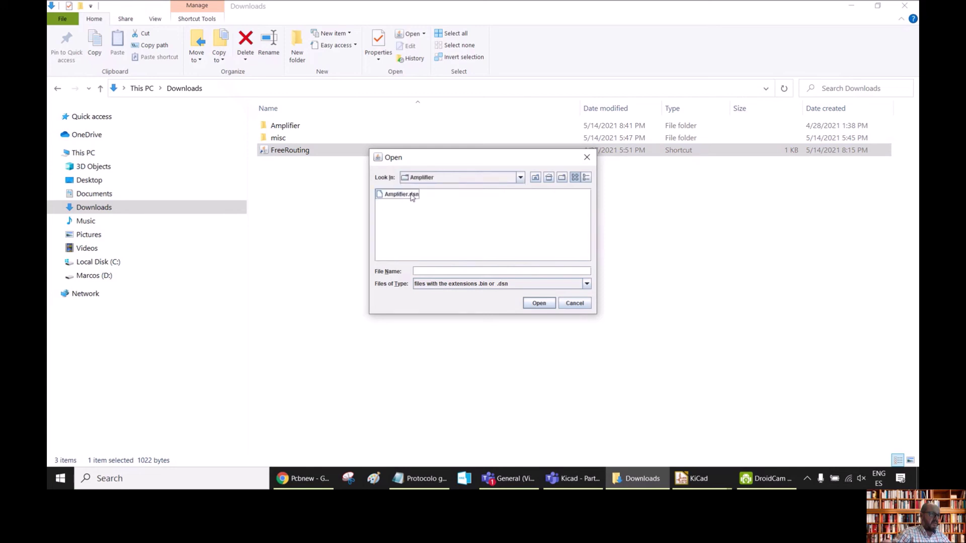
pyautogui.doubleClick(412, 196)
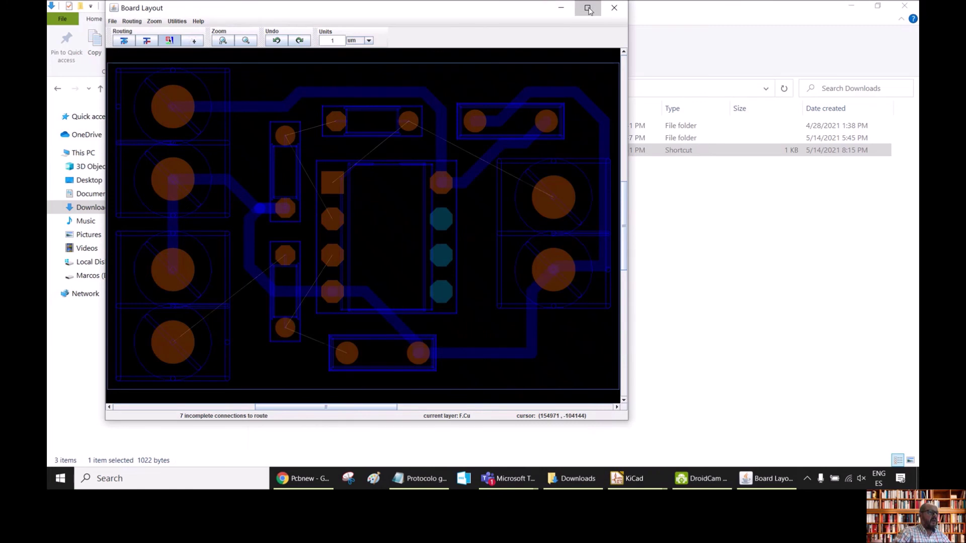
pyautogui.click(584, 7)
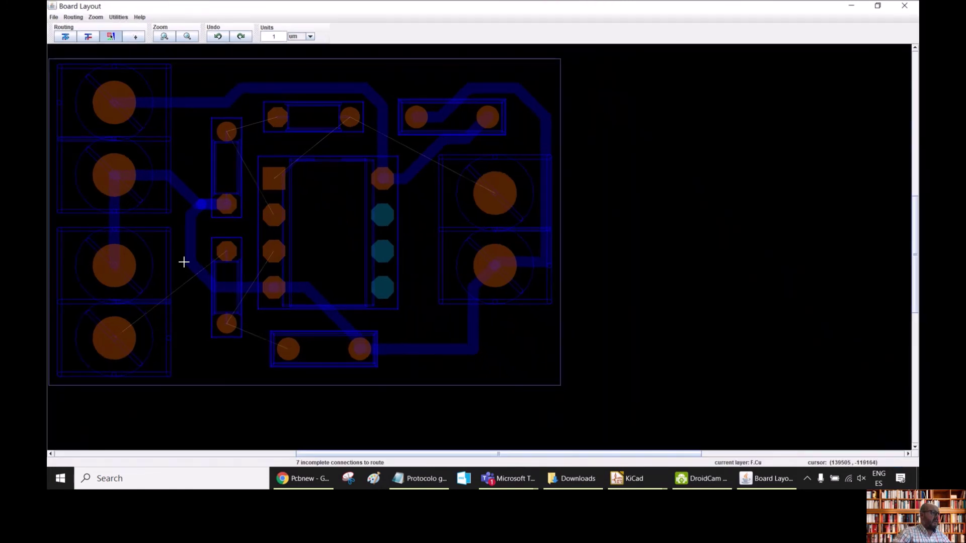
# Fit the whole board in view and open the net class rules for the layout.
pyautogui.click(164, 37)
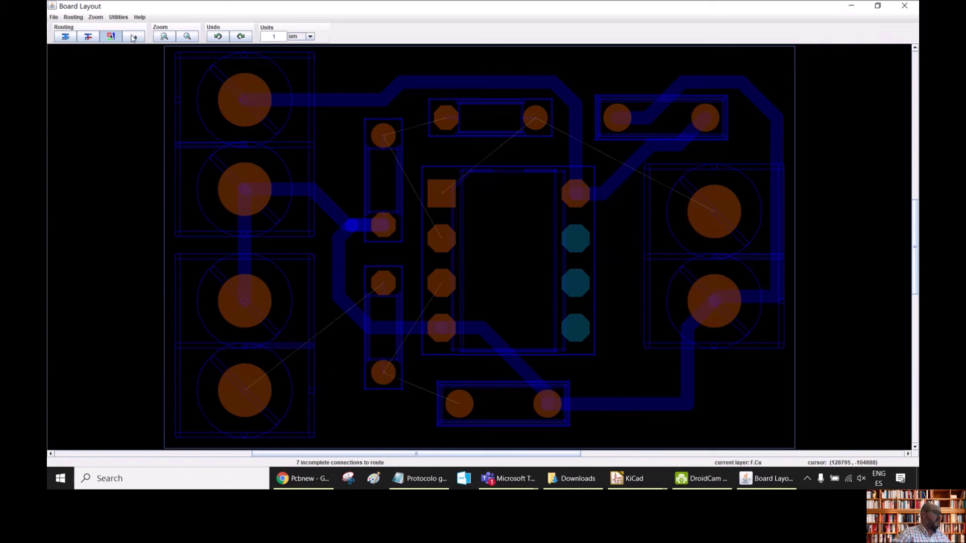
pyautogui.click(119, 18)
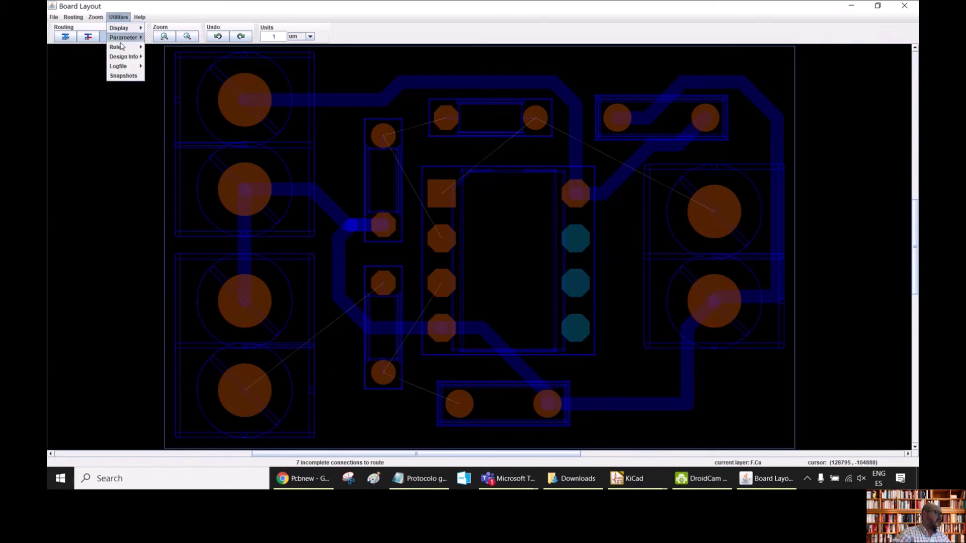
pyautogui.moveTo(122, 48)
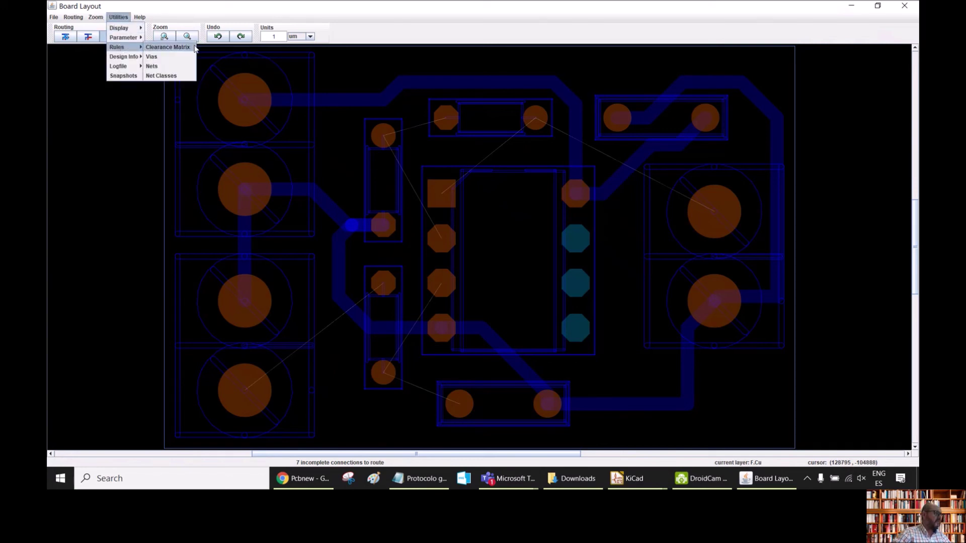
pyautogui.click(174, 76)
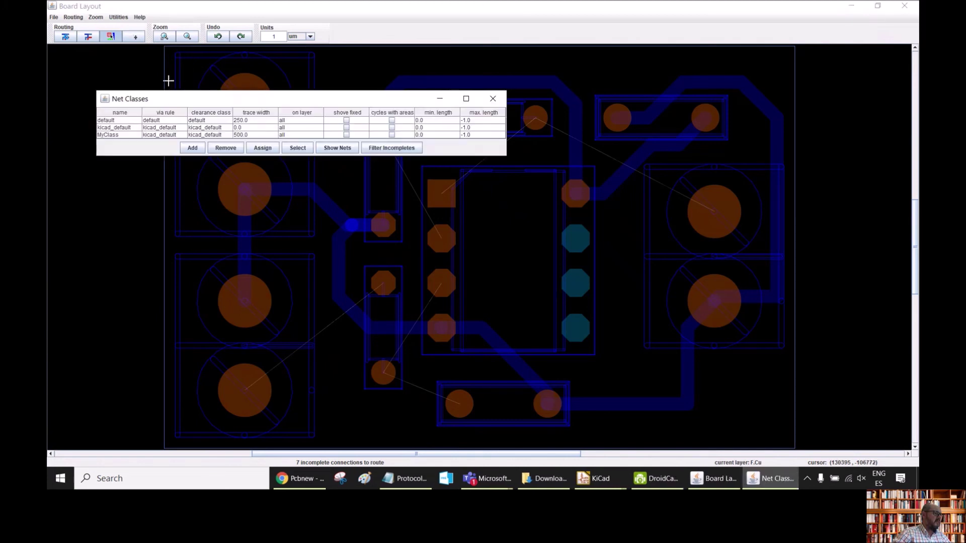
pyautogui.moveTo(179, 98); pyautogui.dragTo(282, 94)
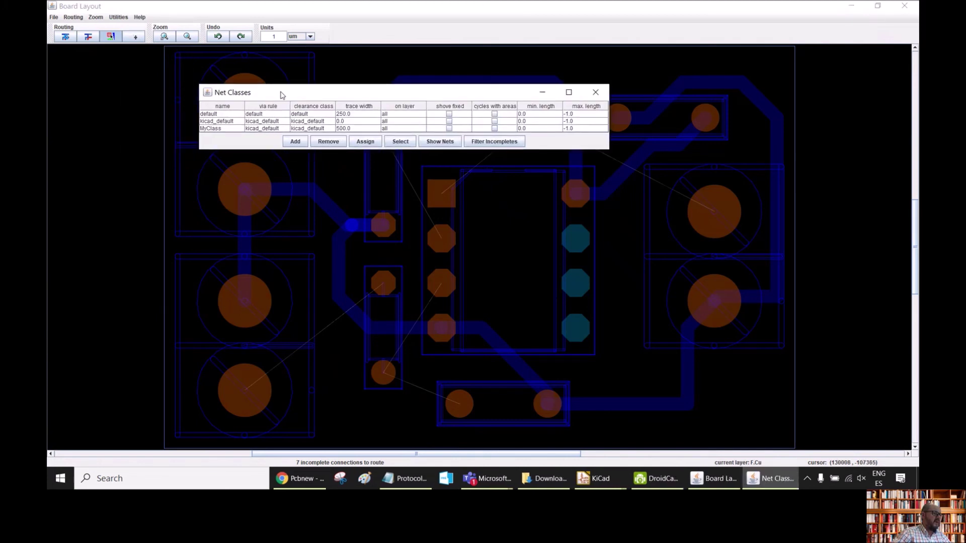
# Assign the nets /input, /output, Net-(C1-Pad1) and Net-(R2-Pad1) to the kicad_default net class.
pyautogui.click(231, 122)
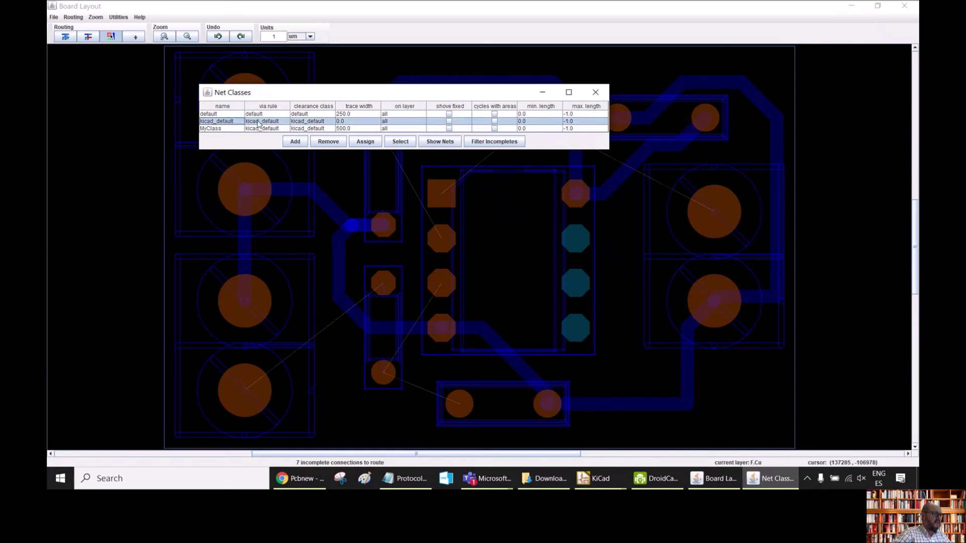
pyautogui.click(365, 143)
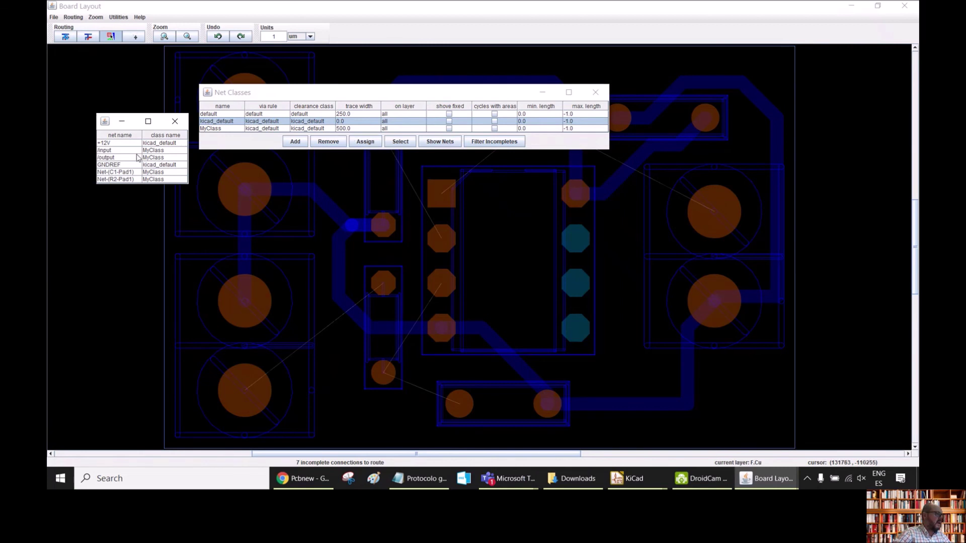
pyautogui.click(166, 151)
pyautogui.click(168, 165)
pyautogui.click(166, 158)
pyautogui.click(165, 173)
pyautogui.click(166, 172)
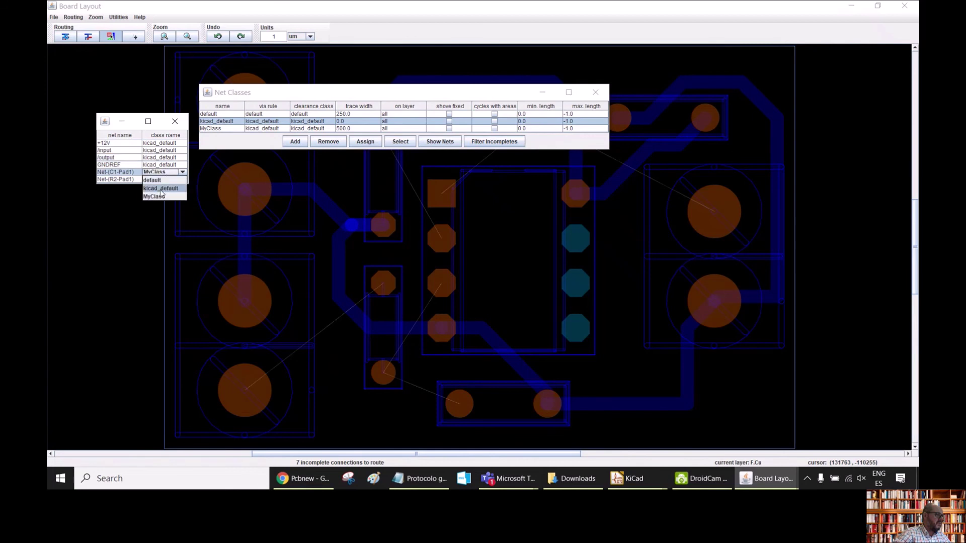
pyautogui.click(161, 190)
pyautogui.click(164, 179)
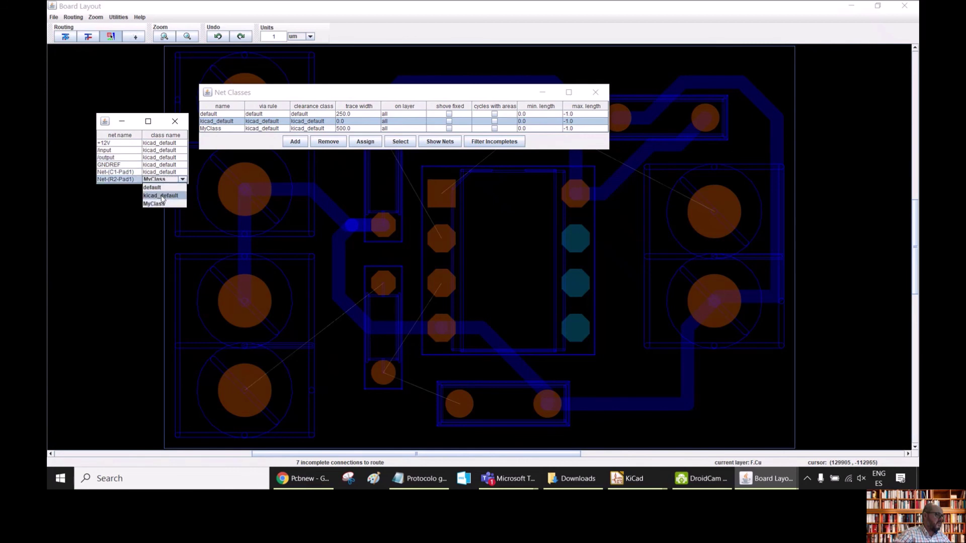
pyautogui.click(161, 194)
pyautogui.click(175, 121)
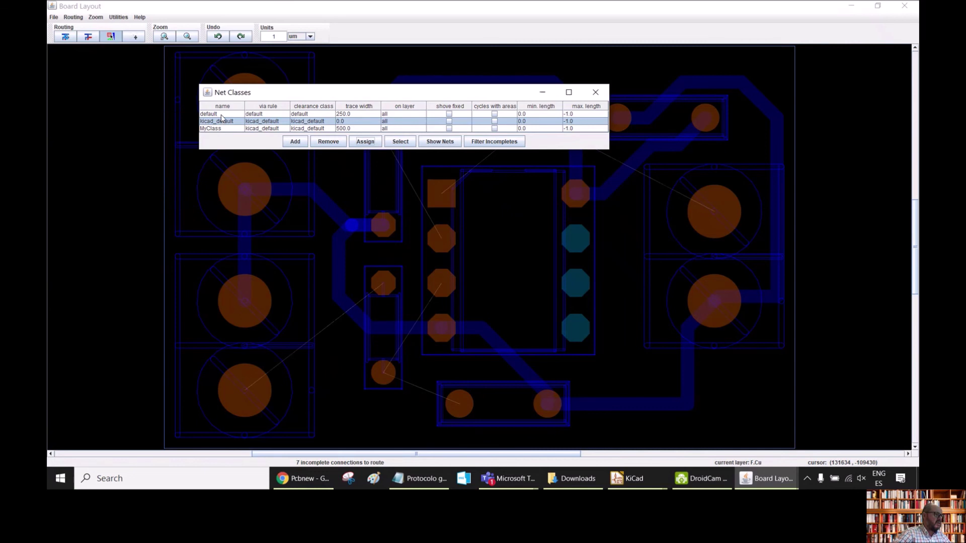
# Check the default net class for assigned nets and remove the class.
pyautogui.click(216, 115)
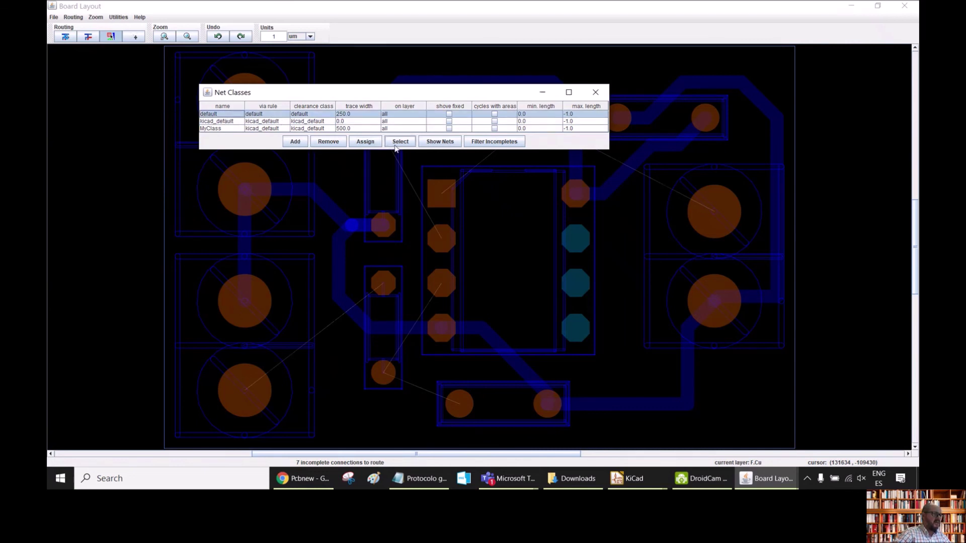
pyautogui.click(425, 143)
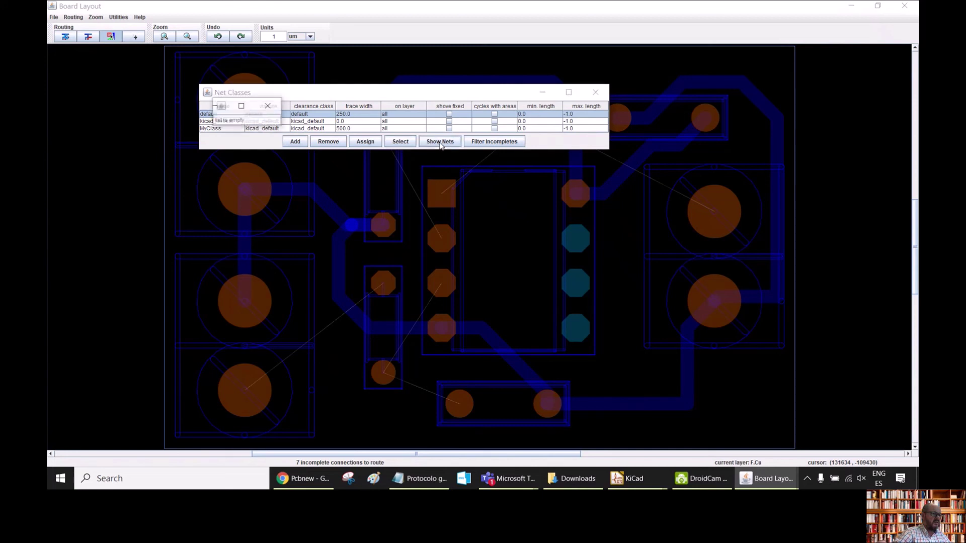
pyautogui.click(269, 107)
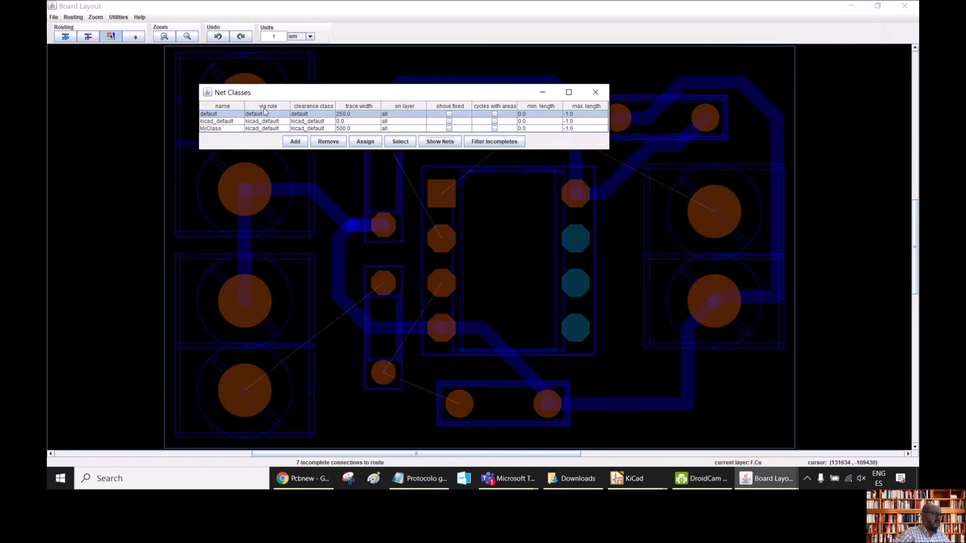
pyautogui.click(326, 142)
# Check MyClass for assigned nets and remove that net class.
pyautogui.click(228, 122)
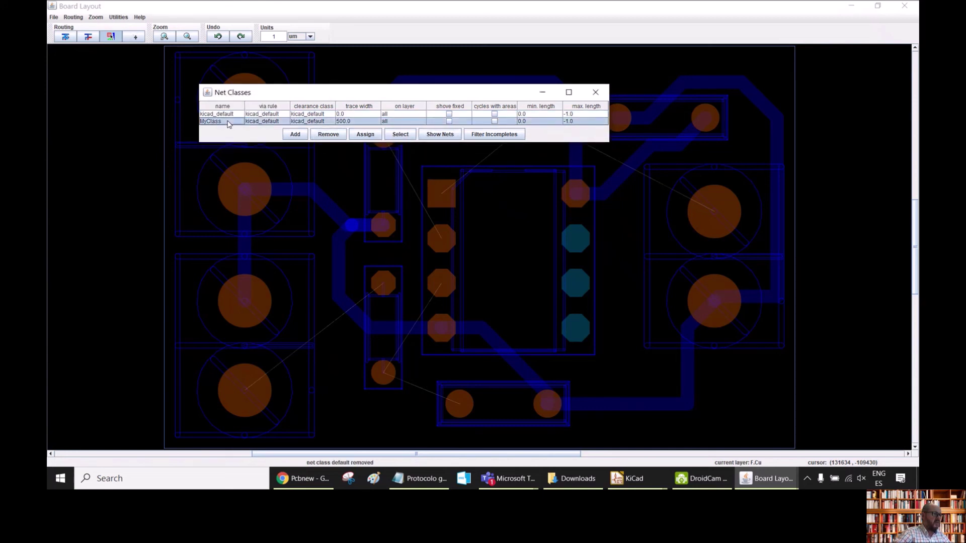
pyautogui.click(440, 135)
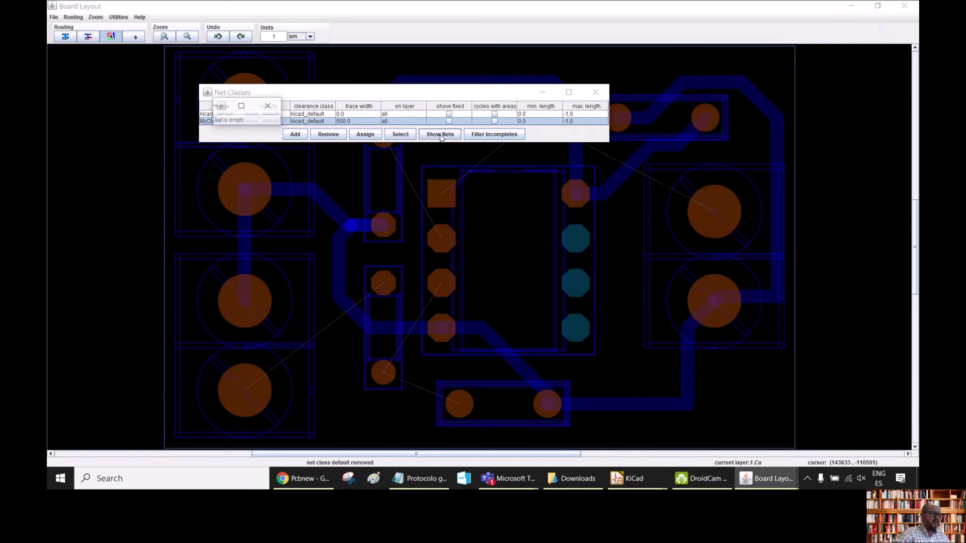
pyautogui.click(270, 106)
pyautogui.click(329, 136)
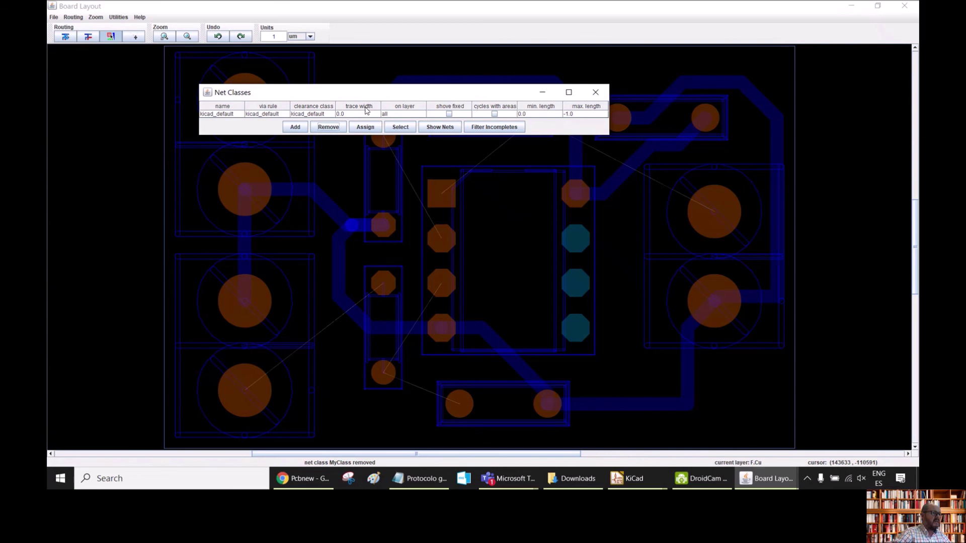
# Set the trace width of the kicad_default net class to 500 um.
pyautogui.doubleClick(346, 114)
pyautogui.press('BackSpace')
pyautogui.press('BackSpace')
pyautogui.press('BackSpace')
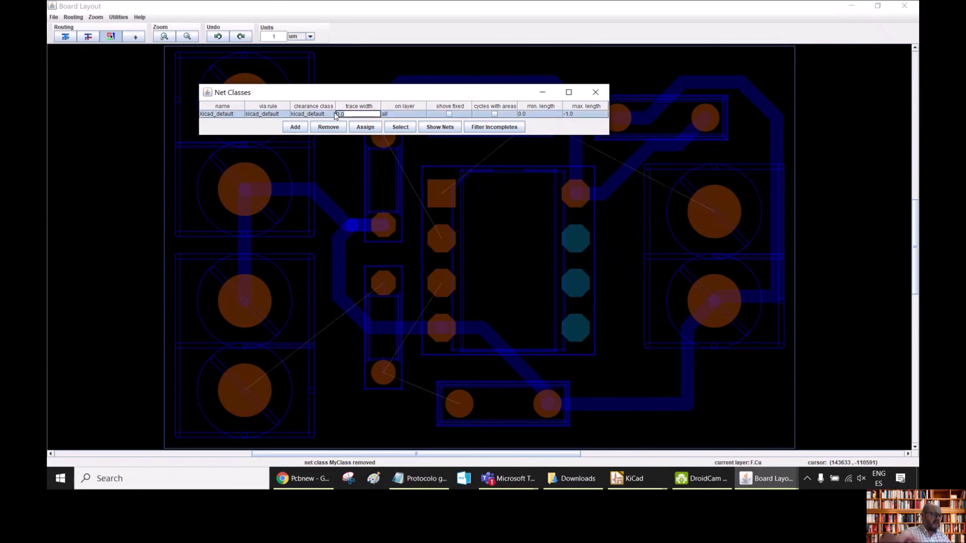
pyautogui.write('500')
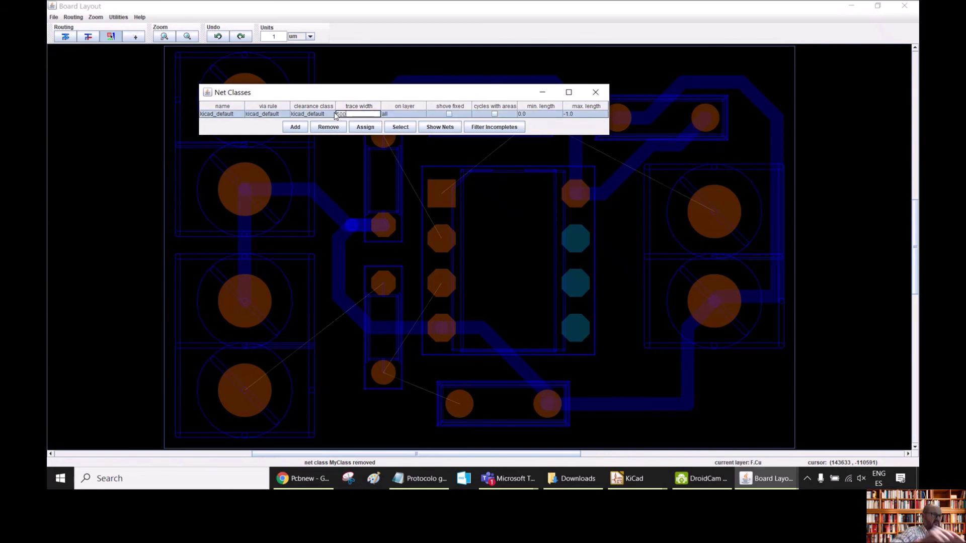
pyautogui.click(407, 114)
pyautogui.click(408, 115)
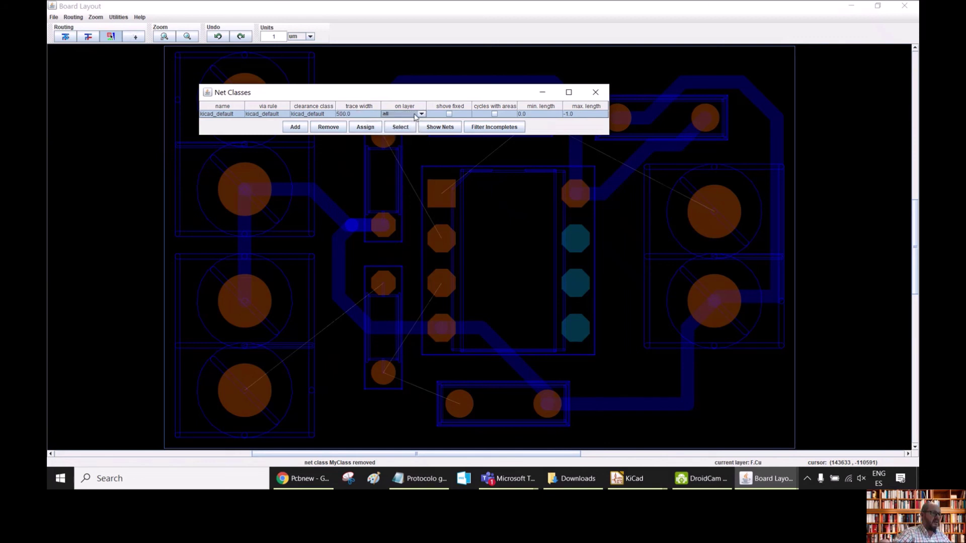
# Autoroute the remaining connections and export the result as a Specctra session file, also saving the rules for reuse.
pyautogui.moveTo(400, 97); pyautogui.dragTo(476, 93)
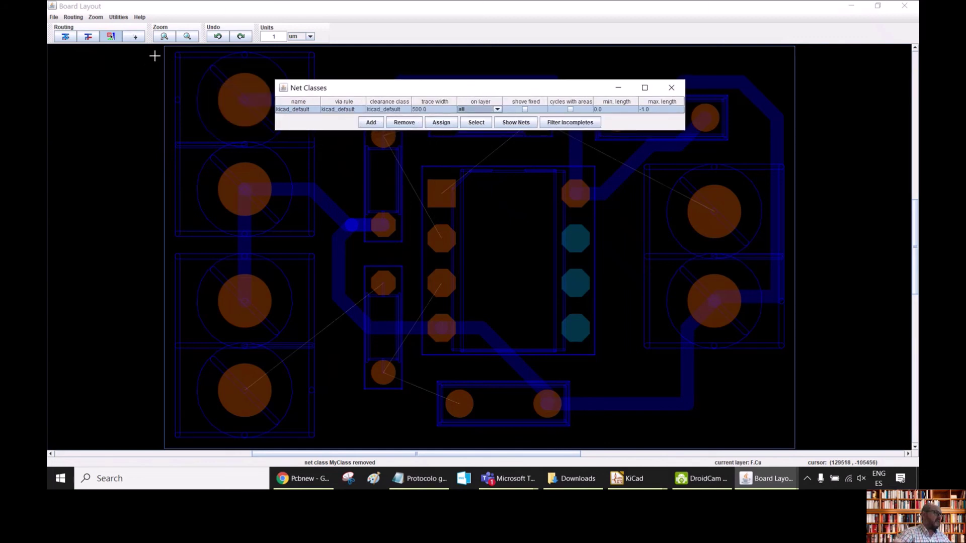
pyautogui.click(66, 36)
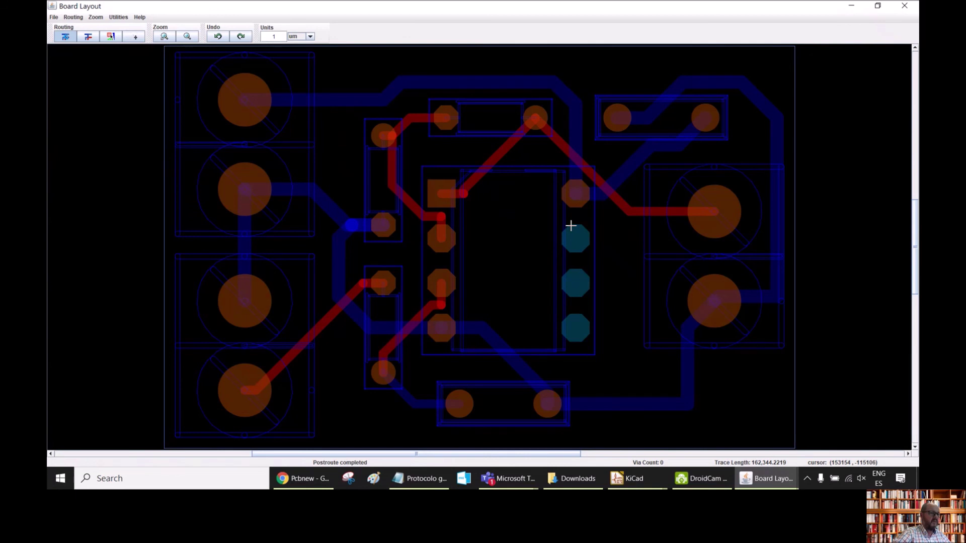
pyautogui.click(54, 17)
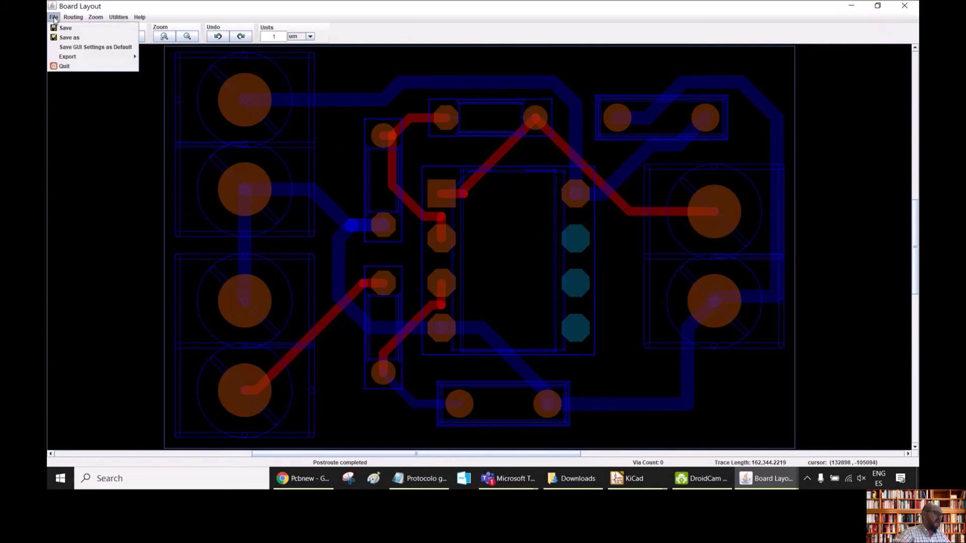
pyautogui.moveTo(79, 59)
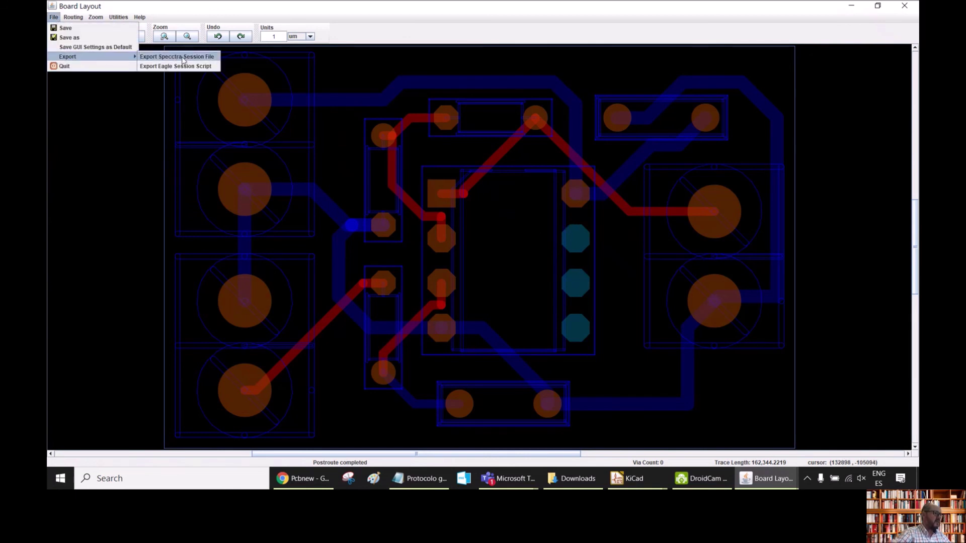
pyautogui.click(201, 61)
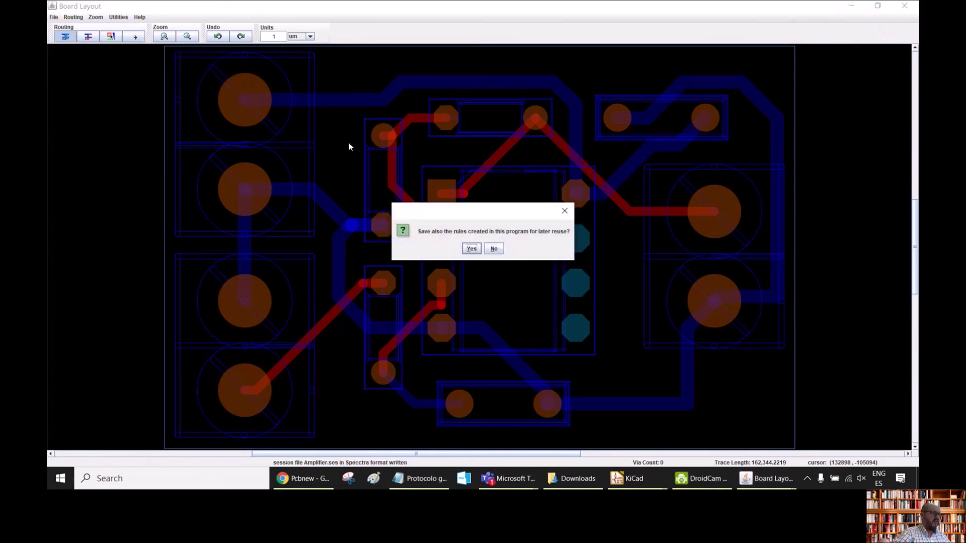
pyautogui.click(473, 251)
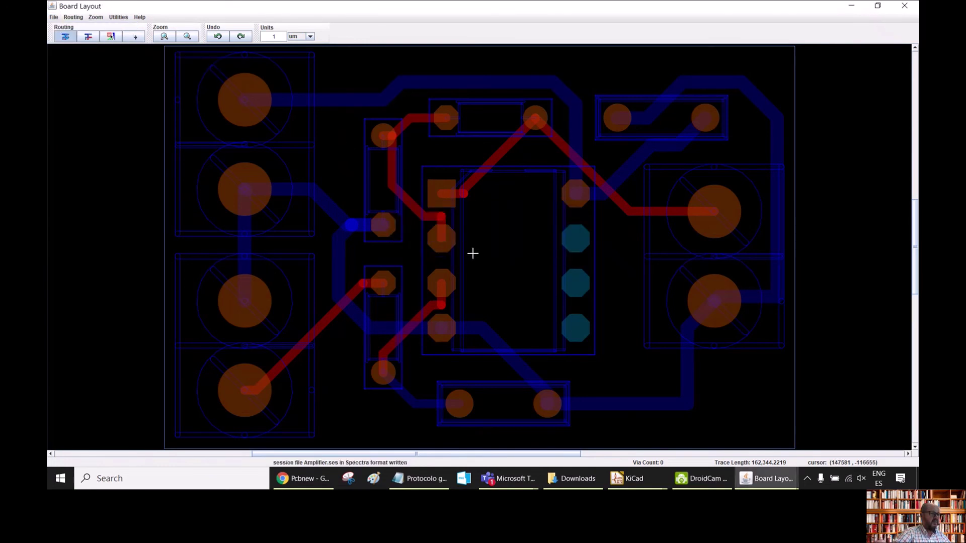
# Switch to the KiCad Pcbnew window and import the Specctra session file Amplifier.ses from Downloads/Amplifier.
pyautogui.click(633, 479)
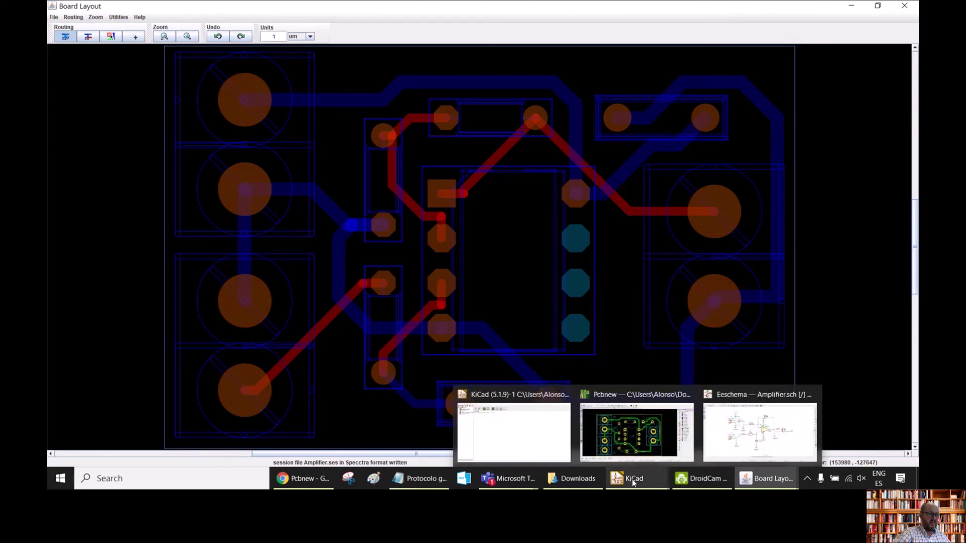
pyautogui.click(632, 444)
pyautogui.click(56, 22)
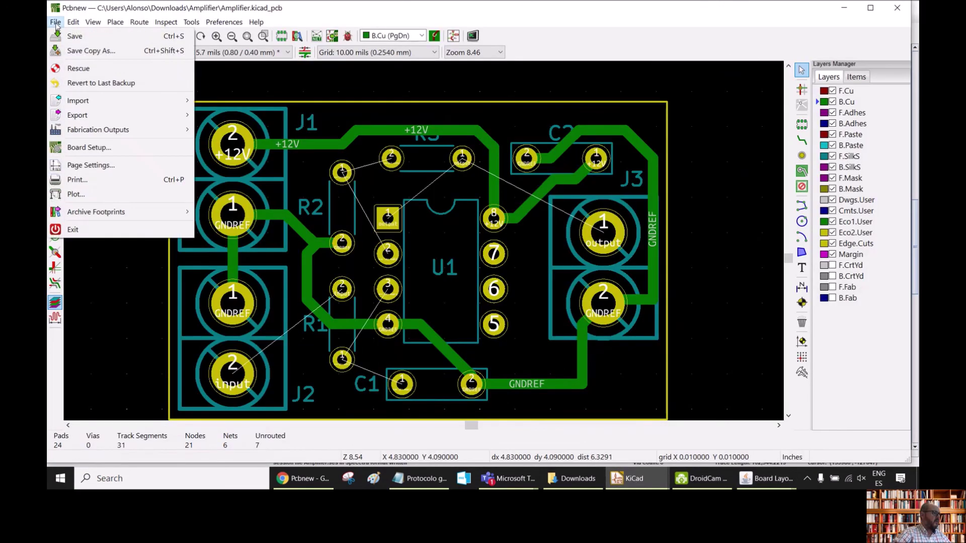
pyautogui.moveTo(86, 102)
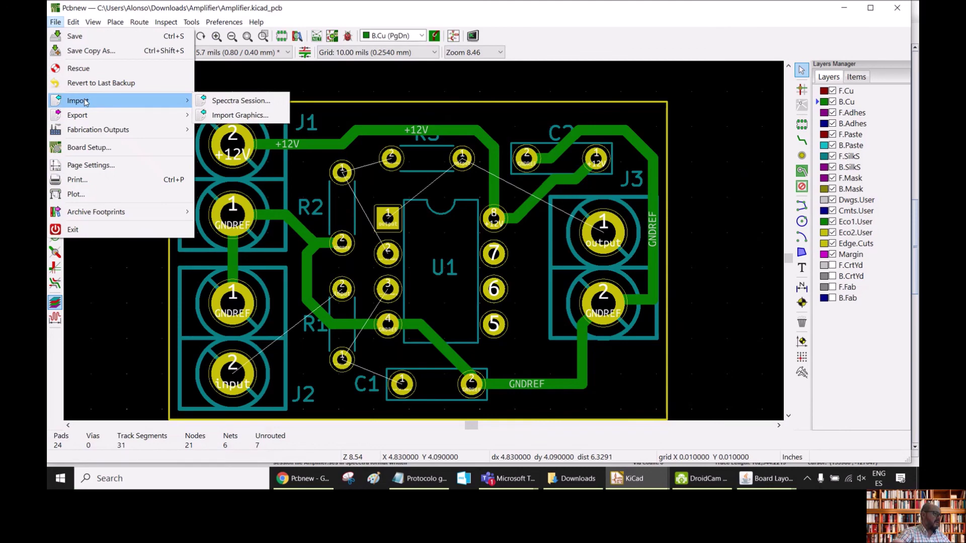
pyautogui.click(239, 102)
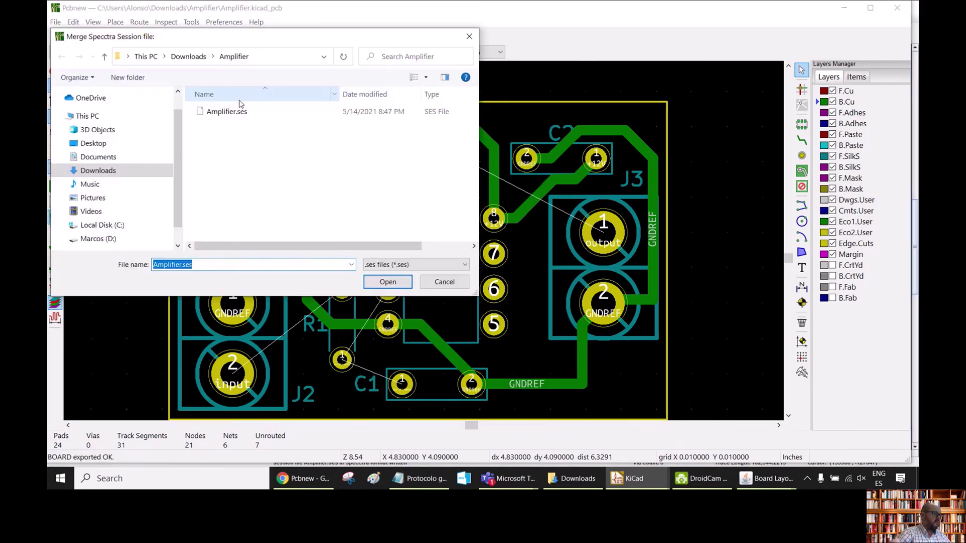
pyautogui.doubleClick(229, 112)
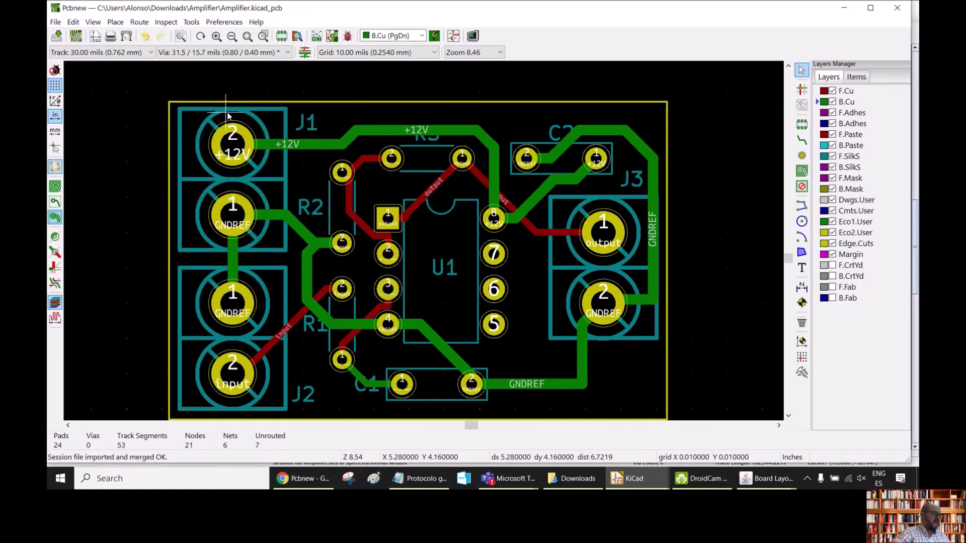